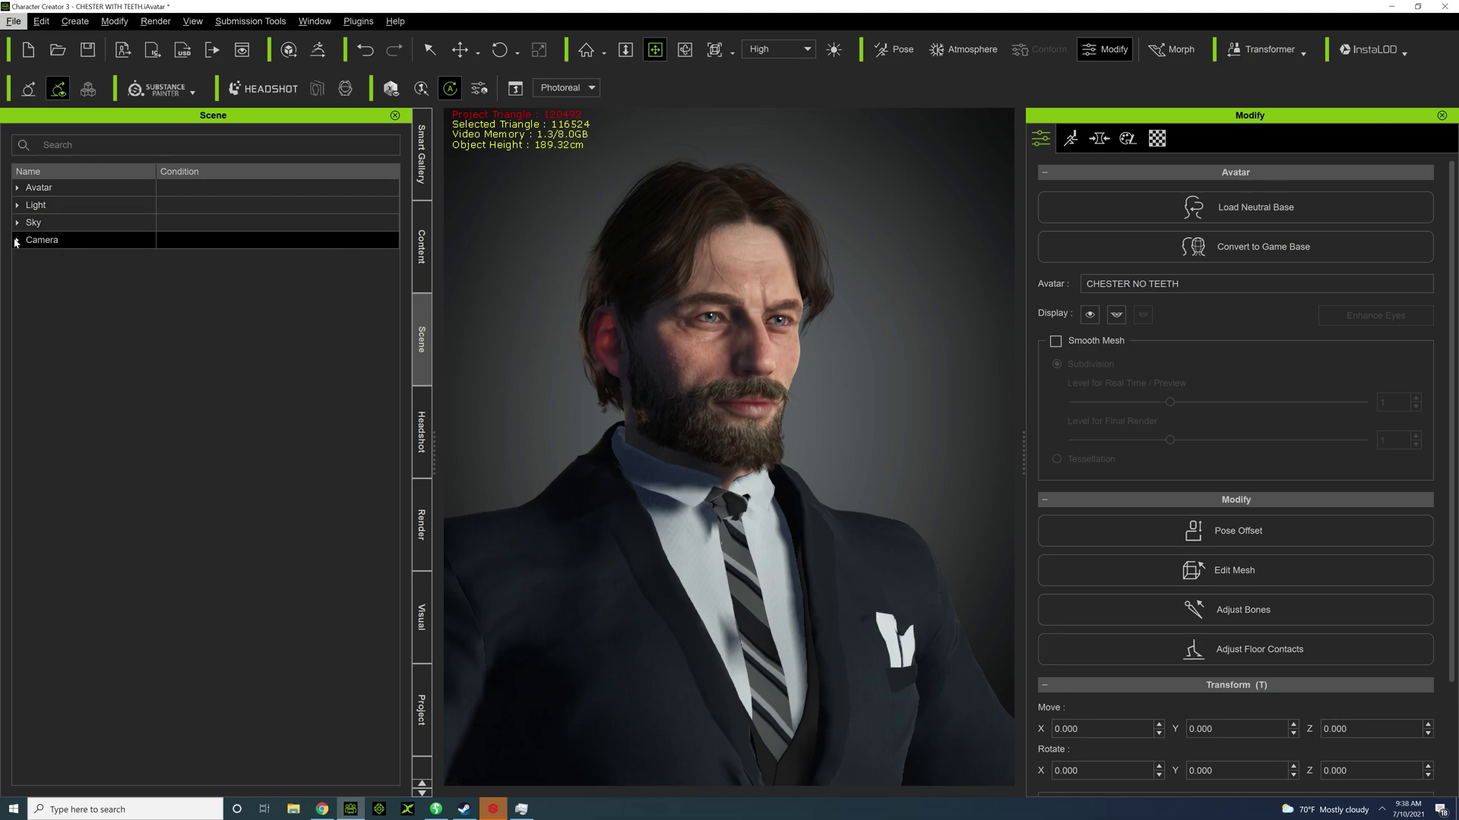
# Select the CC_Base_Teeth mesh and turn on Open Mouth so the teeth are visible.
pyautogui.click(16, 189)
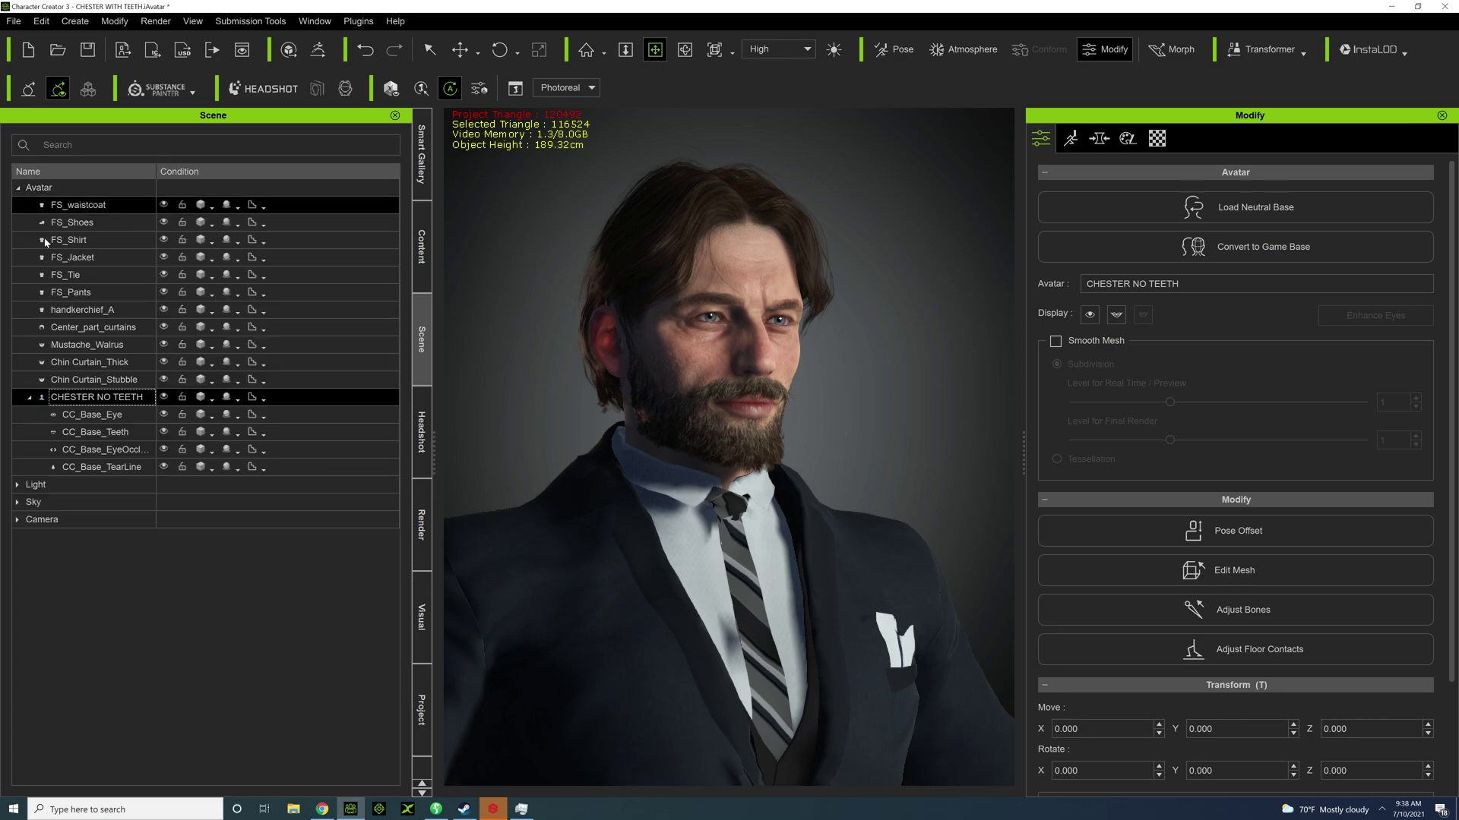
pyautogui.click(89, 434)
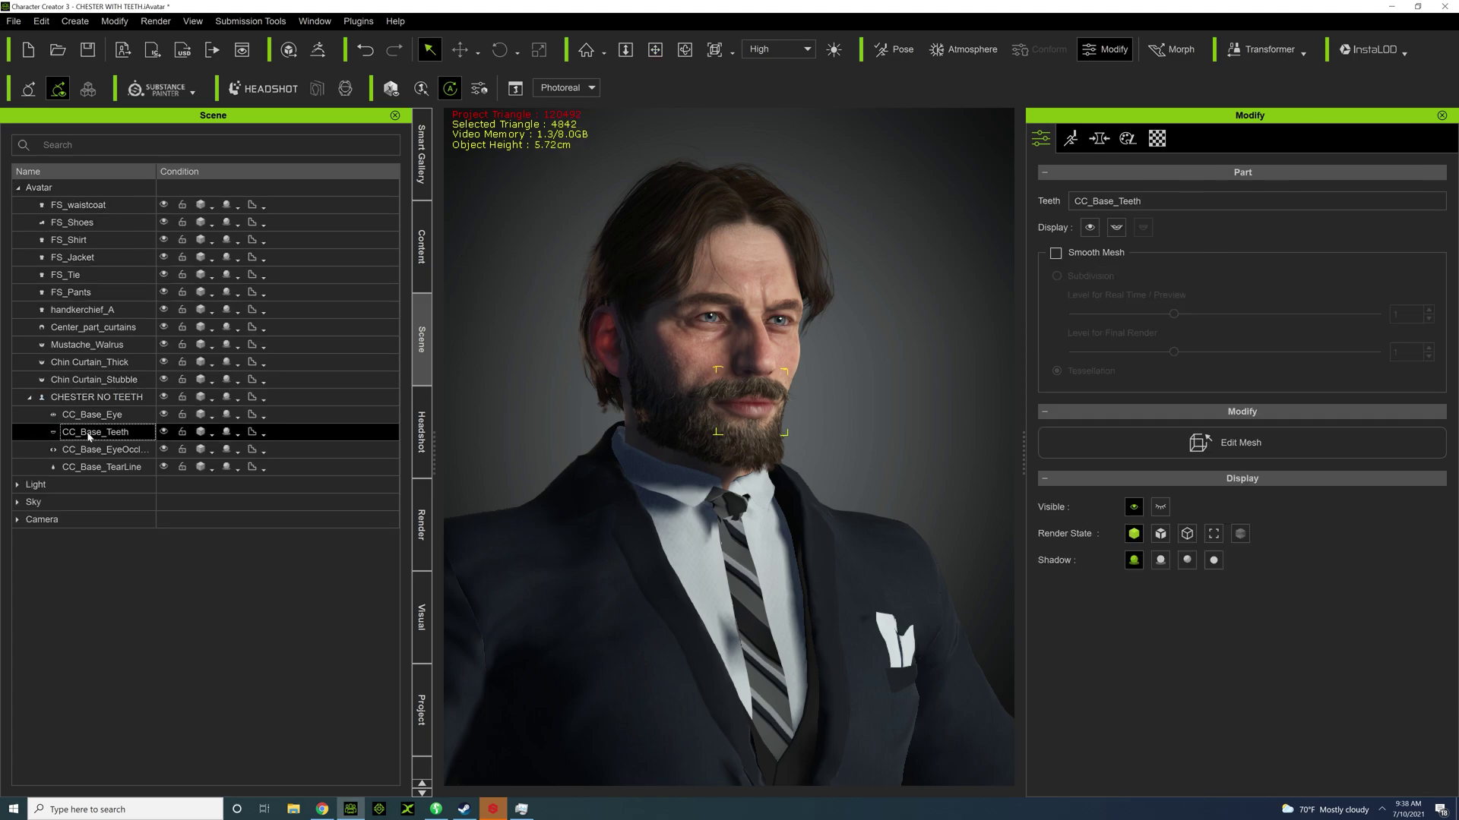
pyautogui.click(1114, 230)
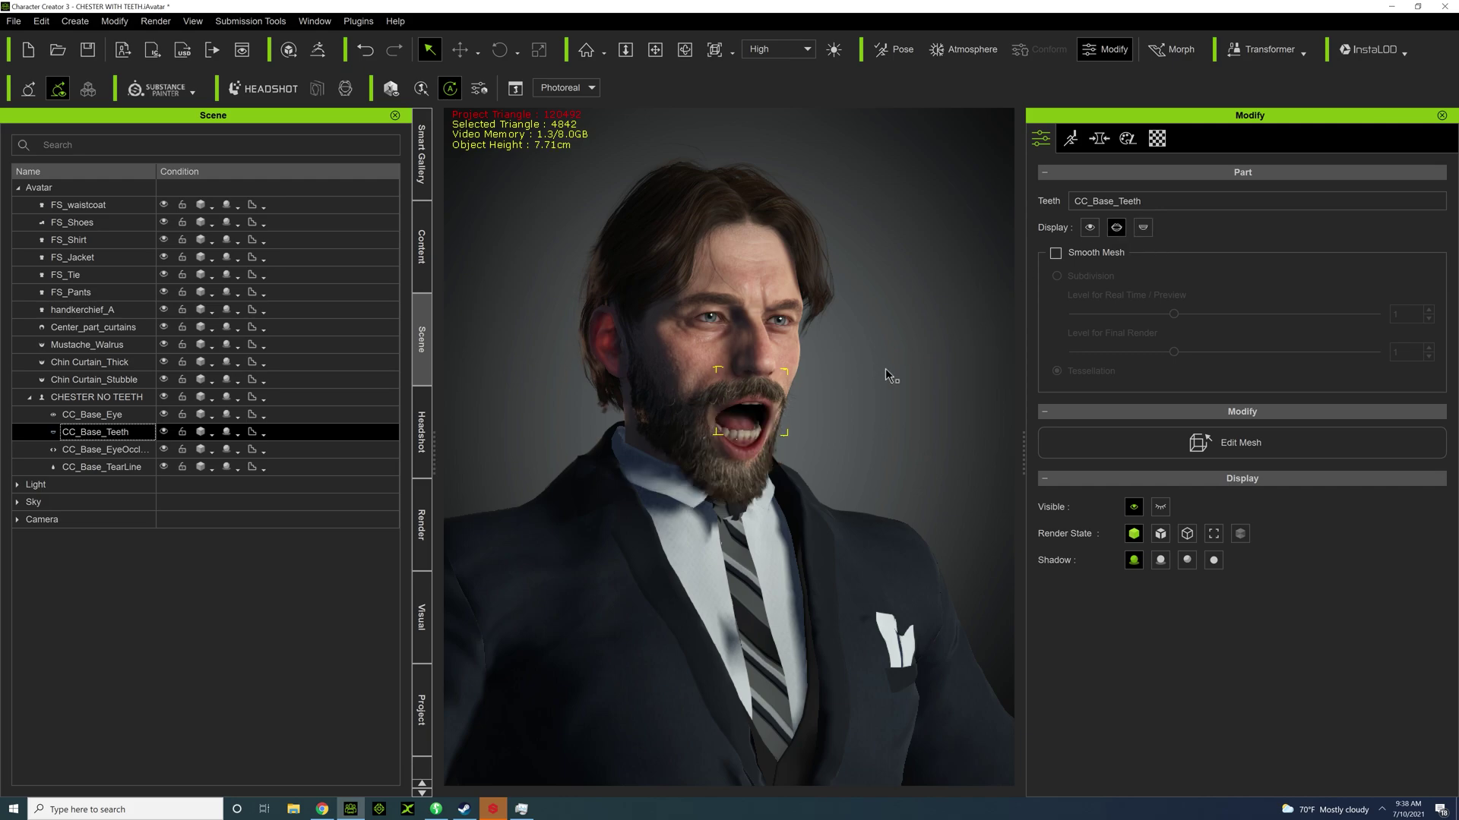
pyautogui.scroll(5, 759, 395)
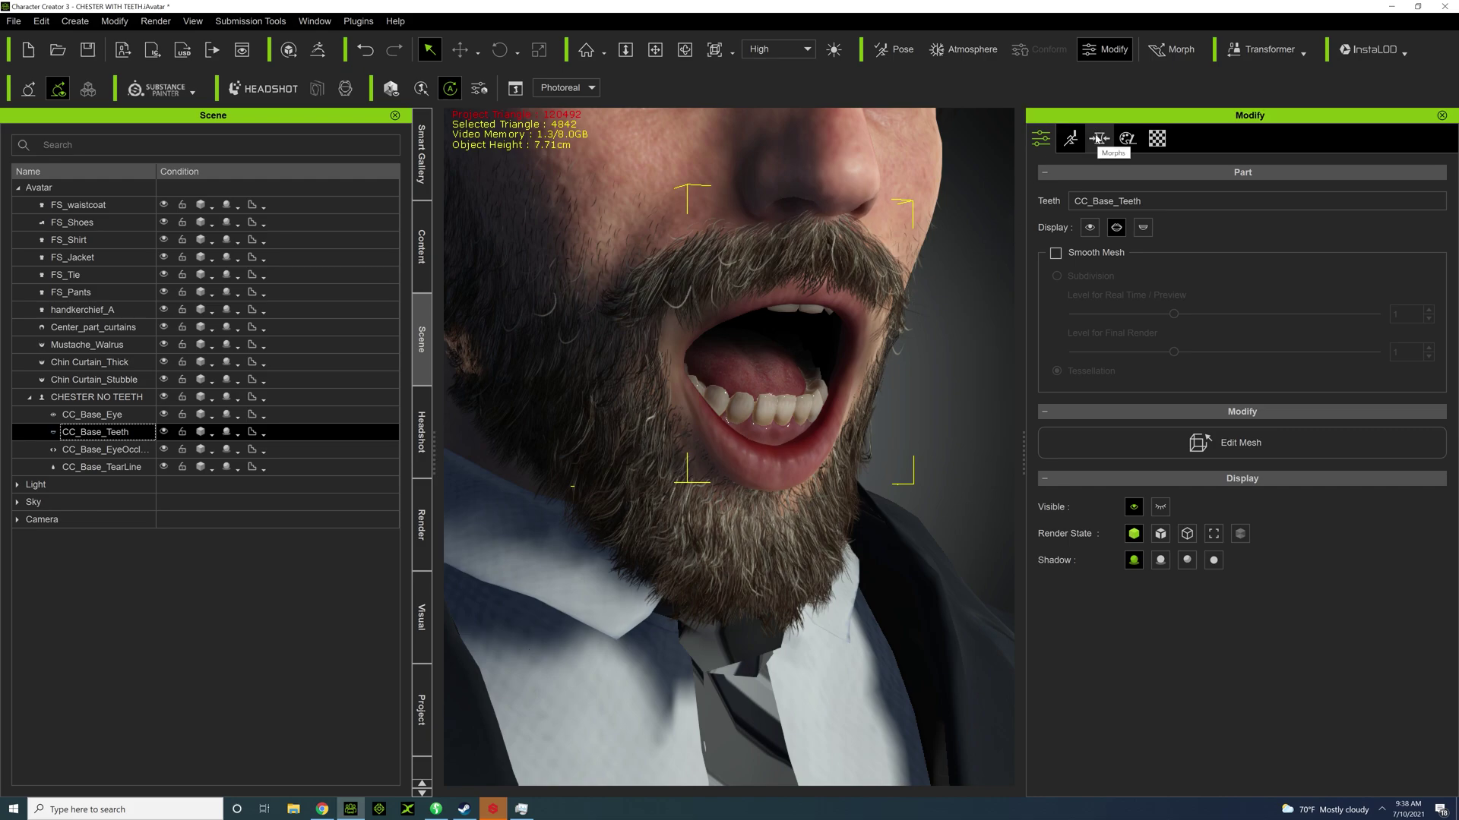
# In the teeth Morphs tab, set Top Canine Teeth to 100 and Bottom Canine Teeth to 50.
pyautogui.click(1098, 139)
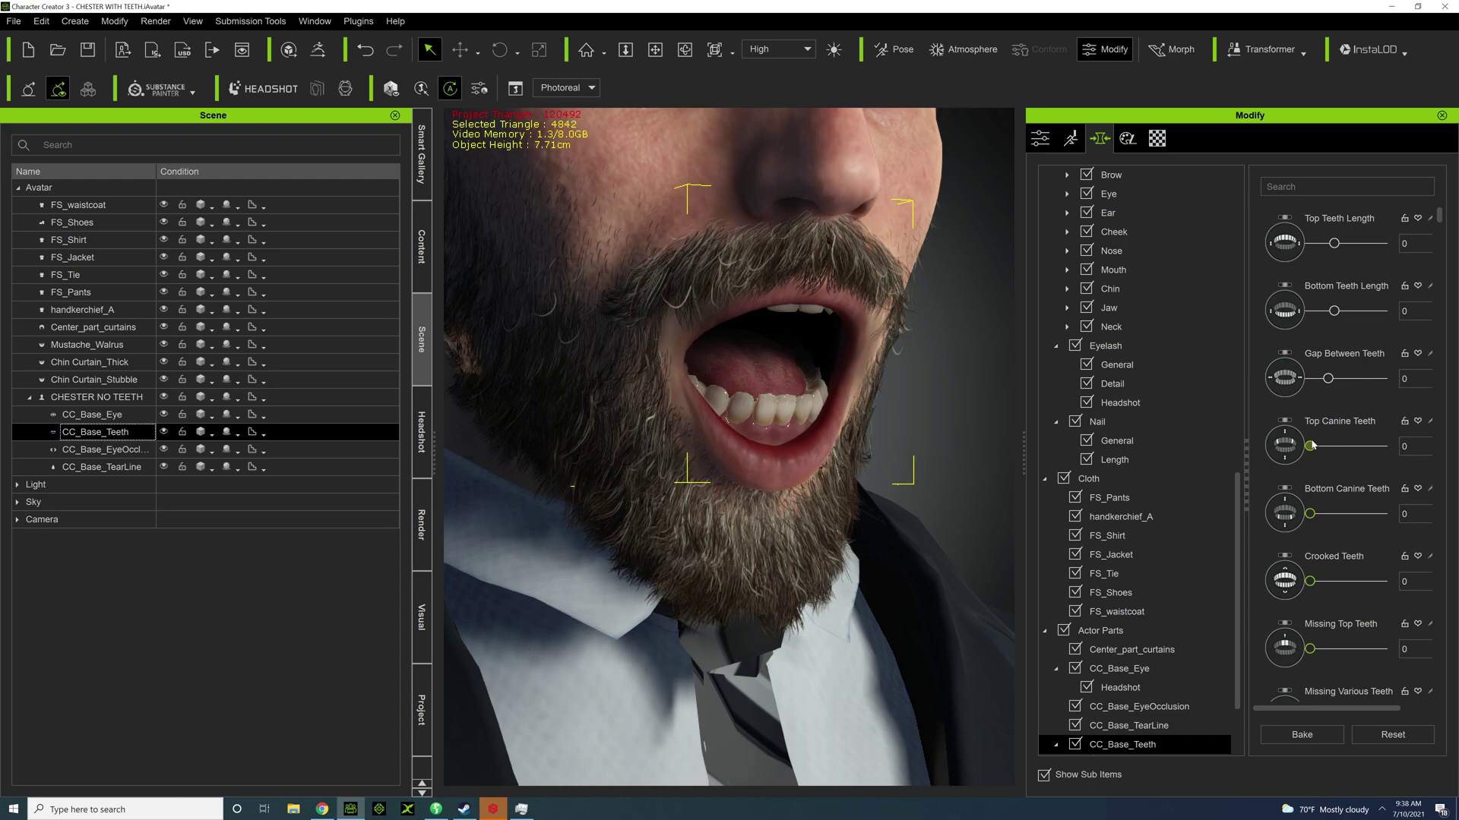
pyautogui.moveTo(1310, 446); pyautogui.dragTo(1384, 446)
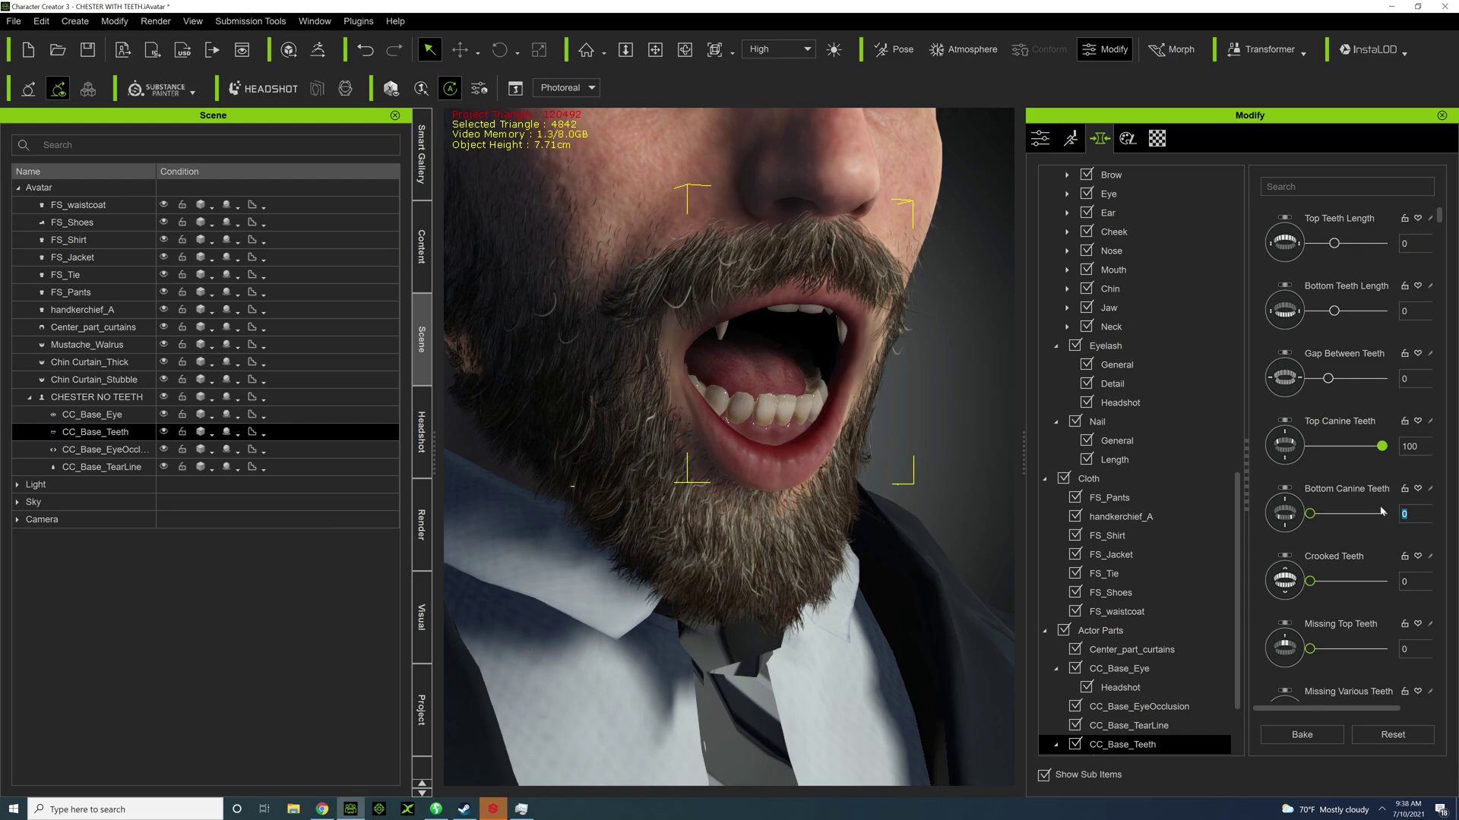
pyautogui.write('50')
pyautogui.press('Return')
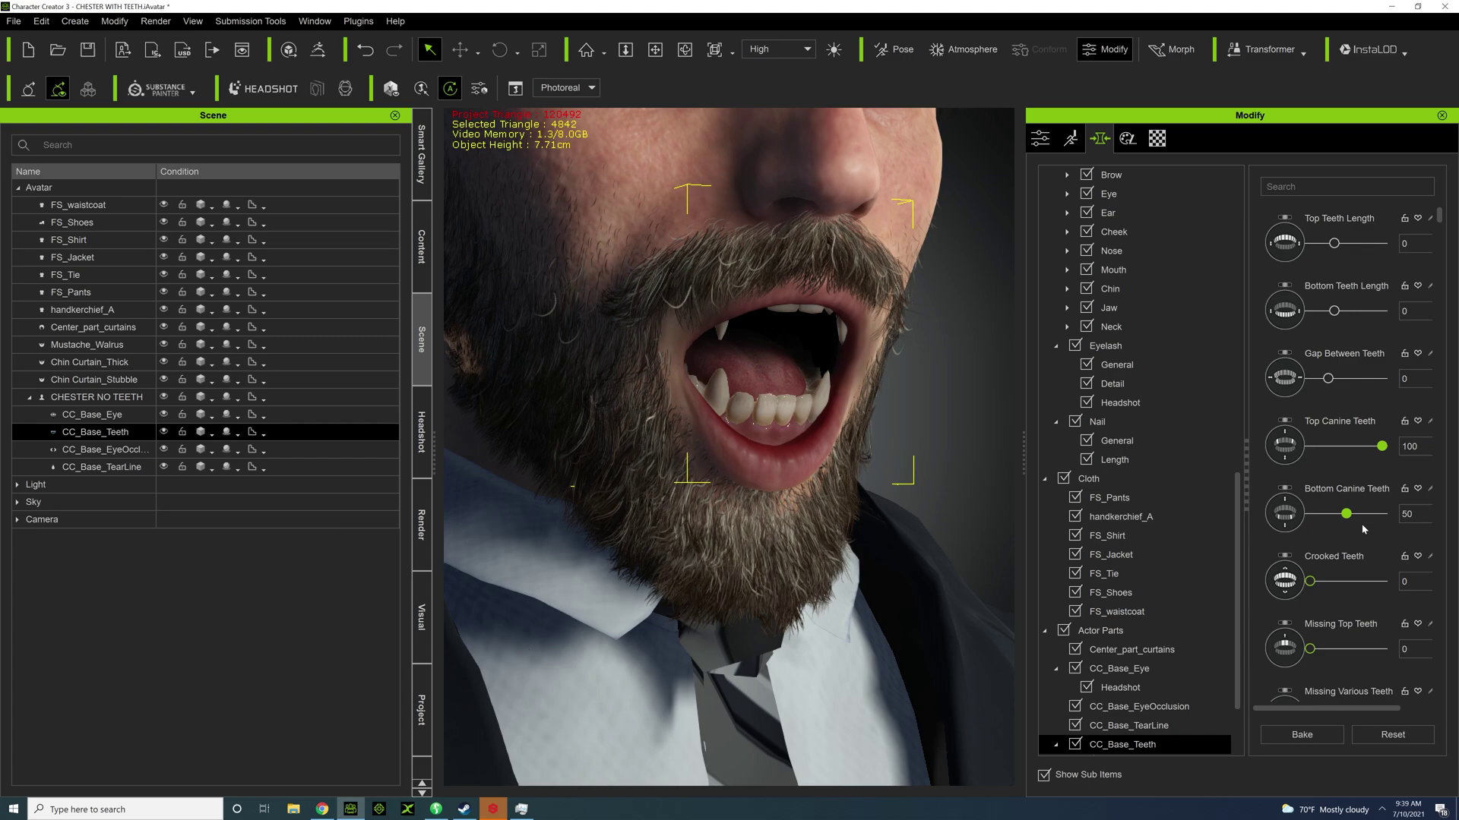
pyautogui.moveTo(1346, 513)
pyautogui.mouseDown()
pyautogui.moveTo(1386, 520)
pyautogui.moveTo(1342, 516)
pyautogui.mouseUp()
pyautogui.write('50')
pyautogui.press('Return')
# Orbit the camera around the face to check the new fangs from front and side.
pyautogui.scroll(-3, 753, 316)
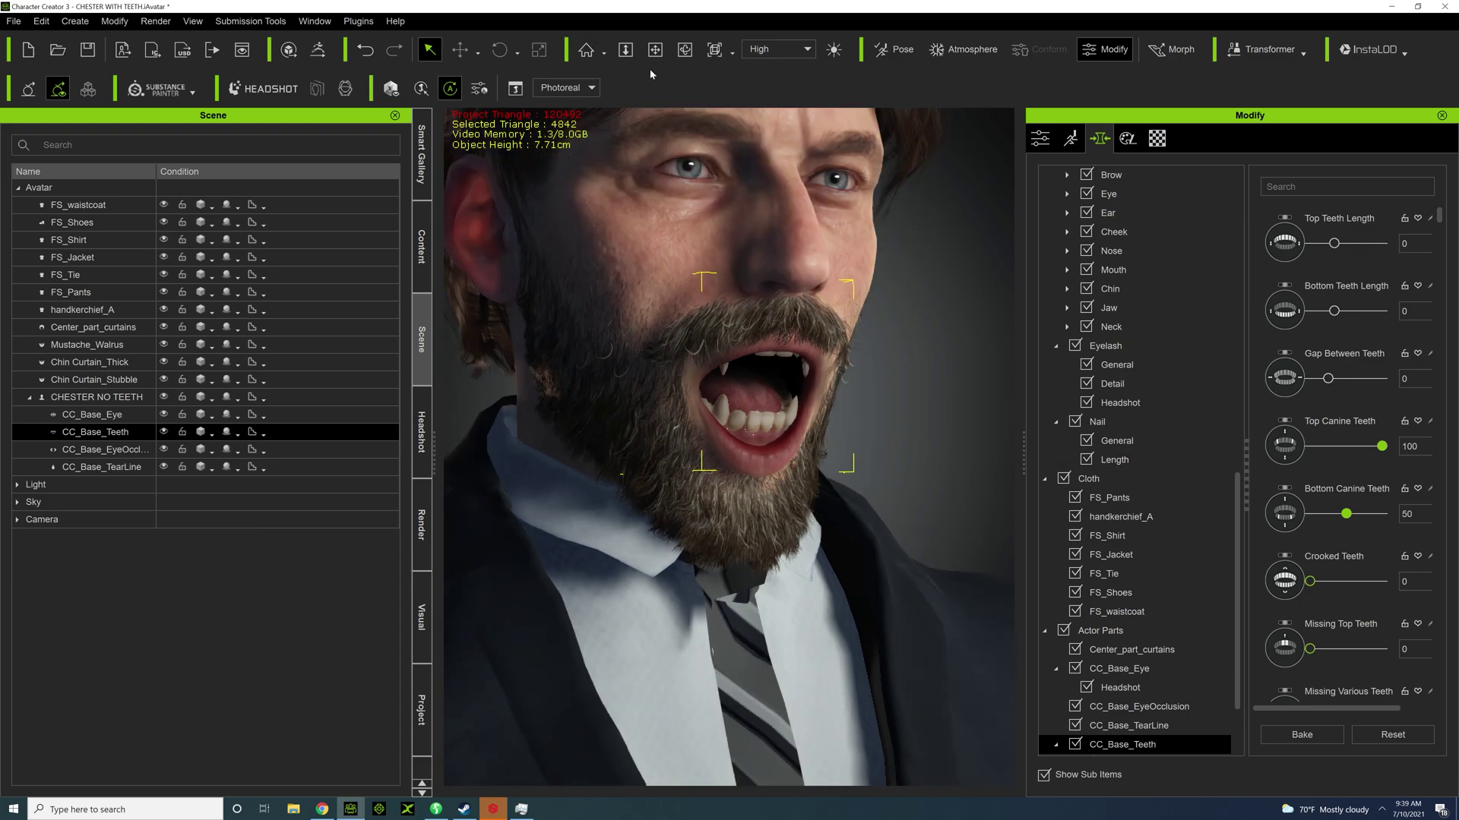
pyautogui.click(655, 49)
pyautogui.moveTo(726, 318); pyautogui.dragTo(626, 323)
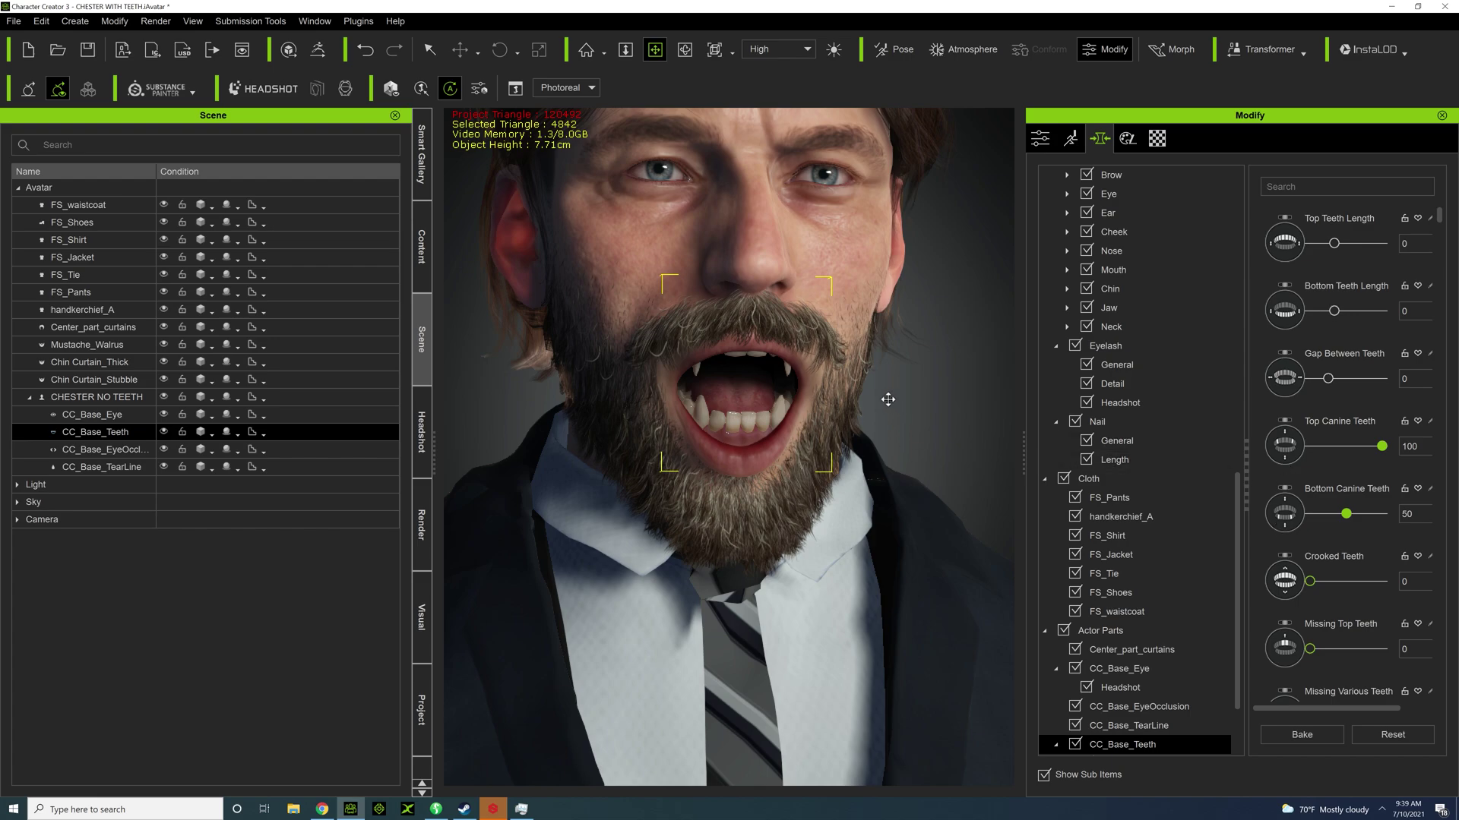
pyautogui.moveTo(886, 400); pyautogui.dragTo(1172, 560)
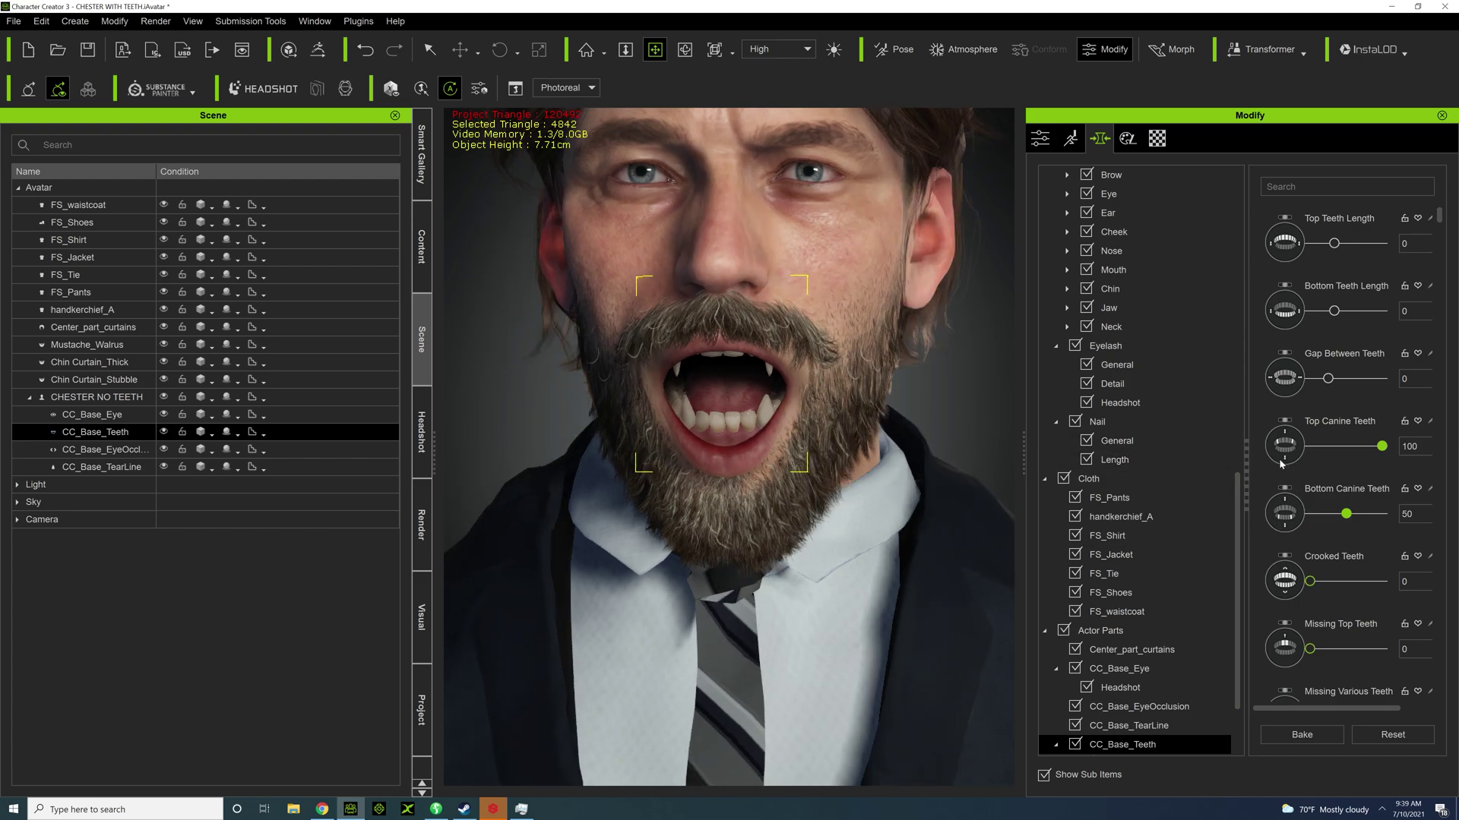
pyautogui.moveTo(781, 365); pyautogui.dragTo(625, 311)
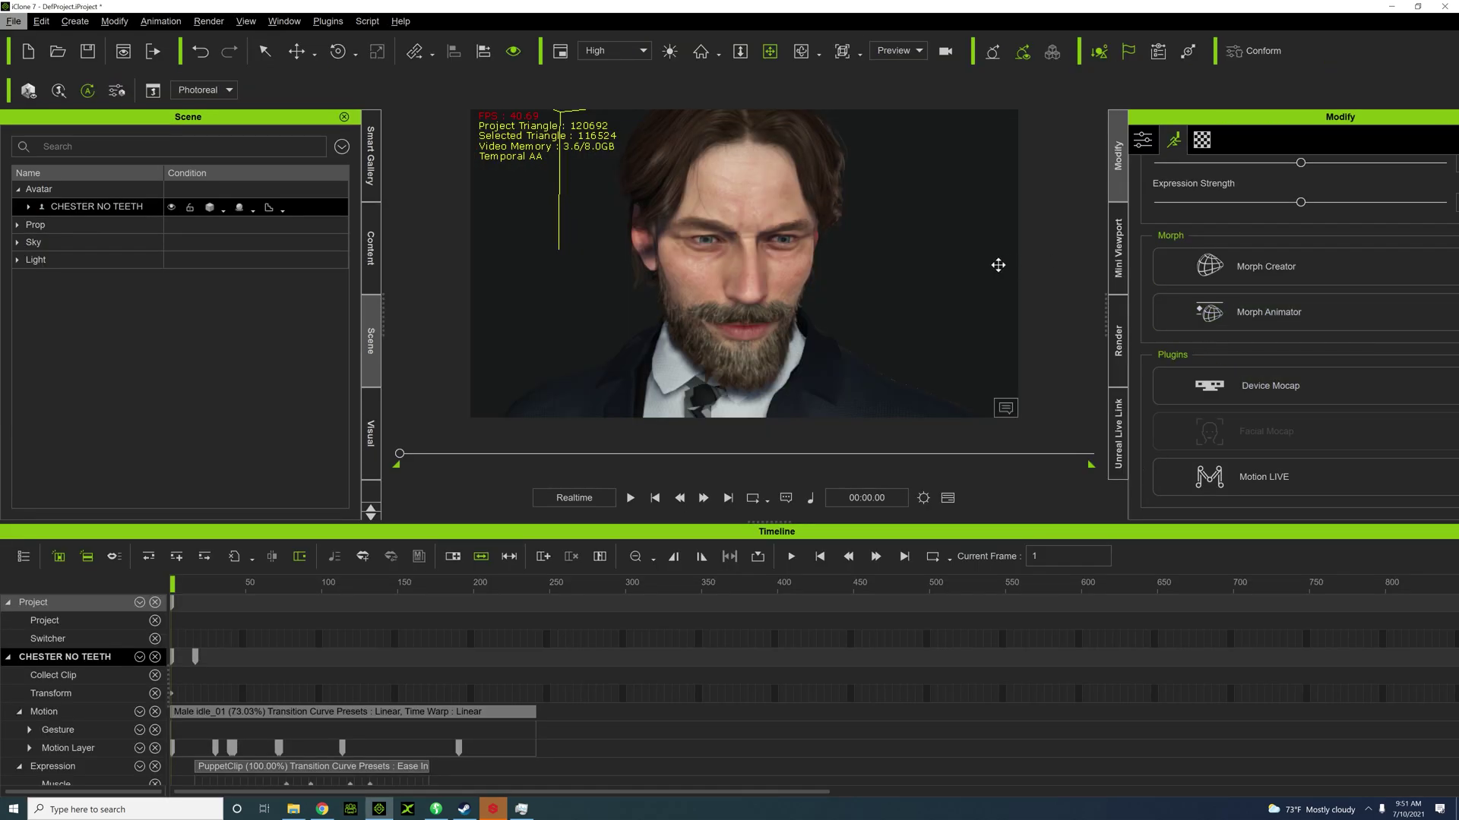
# Scrub the idle animation from frame 23 to preview the face, then launch Morph Creator.
pyautogui.click(209, 591)
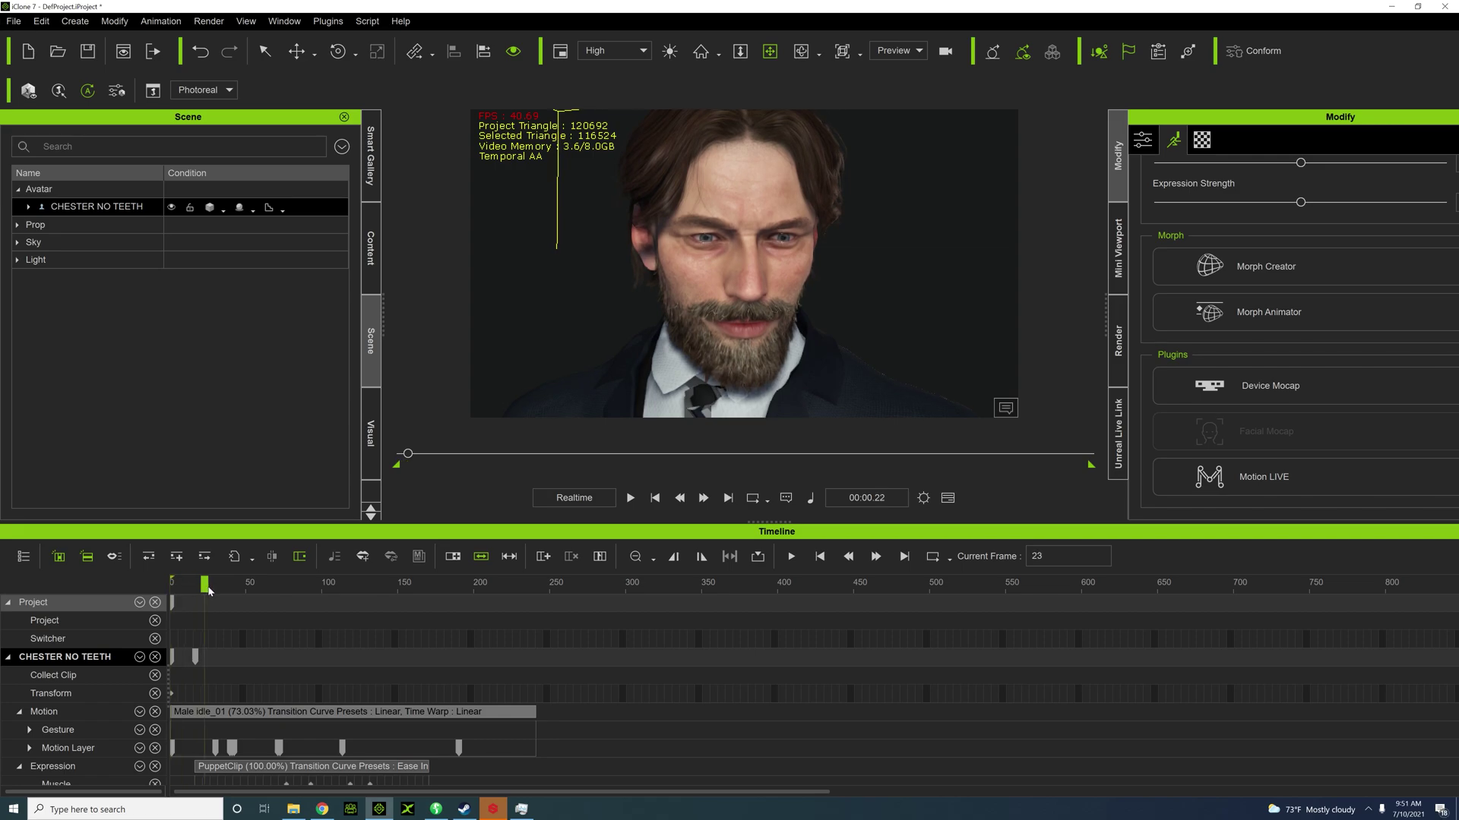
pyautogui.moveTo(208, 591)
pyautogui.mouseDown()
pyautogui.moveTo(477, 611)
pyautogui.moveTo(236, 605)
pyautogui.moveTo(231, 585)
pyautogui.mouseUp()
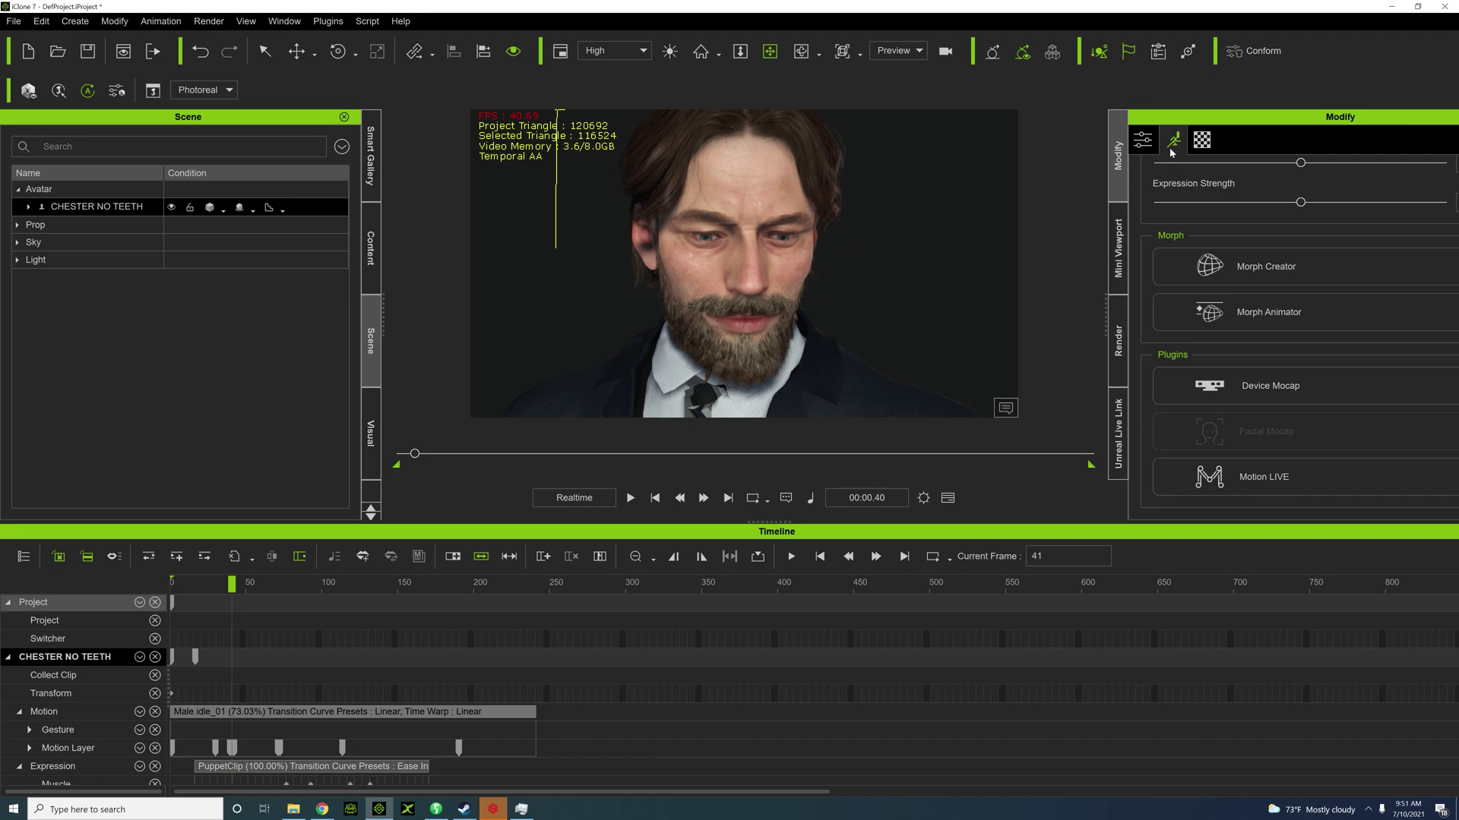
pyautogui.click(1246, 266)
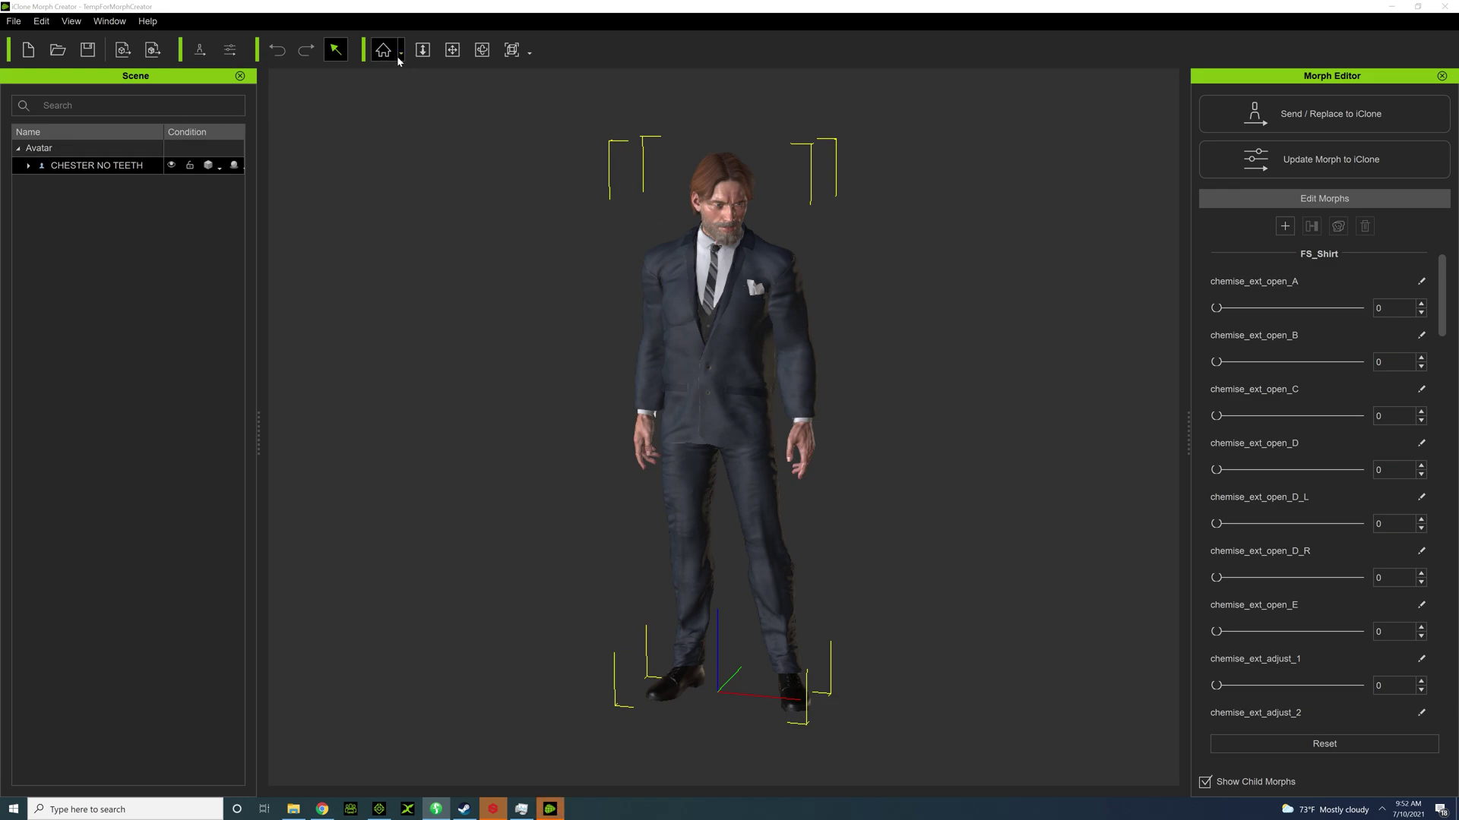
# Expand CHESTER NO TEETH and select CC_Base_Teeth as the morph target mesh.
pyautogui.click(30, 165)
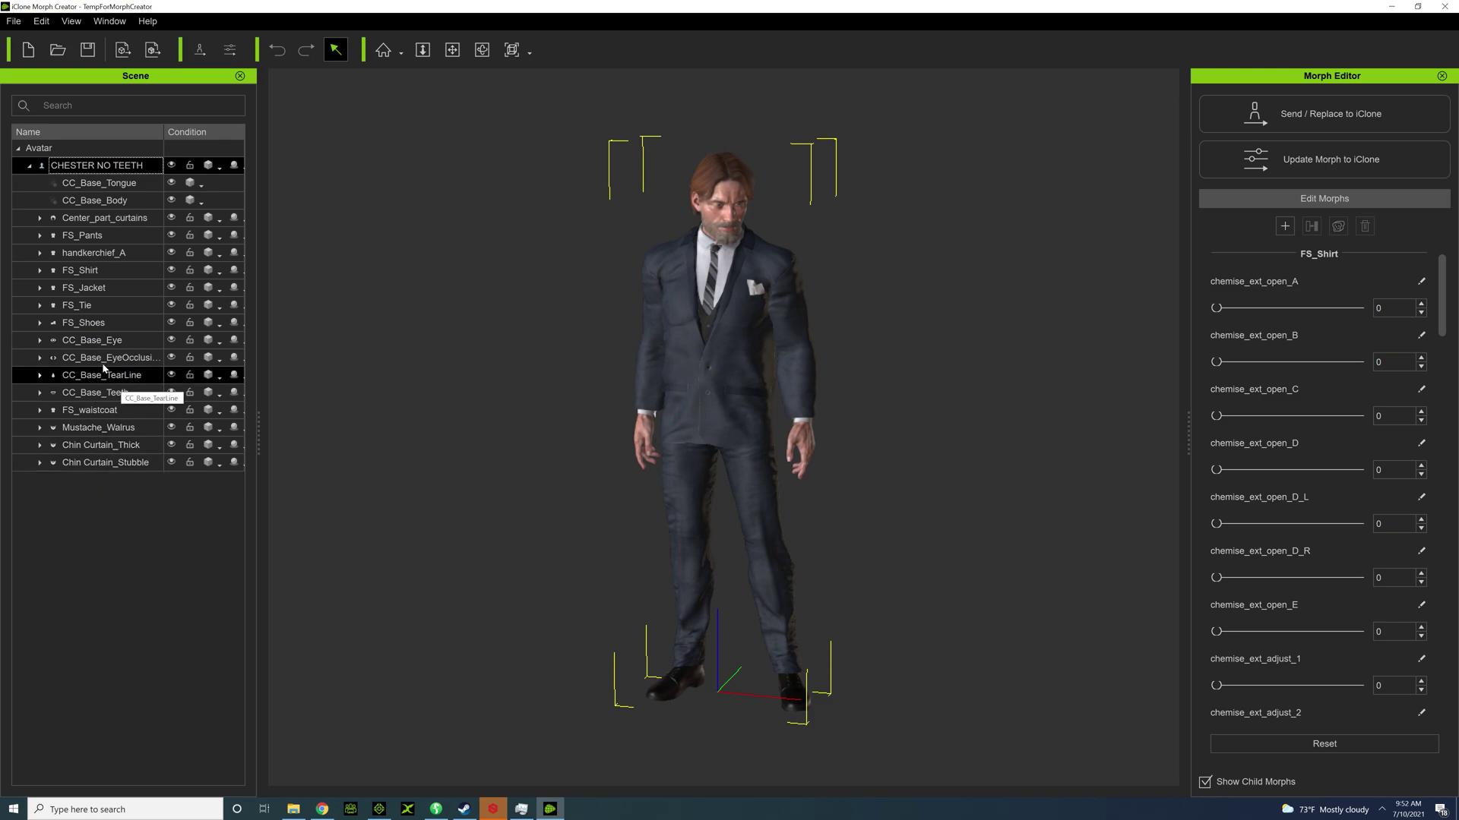
pyautogui.click(95, 393)
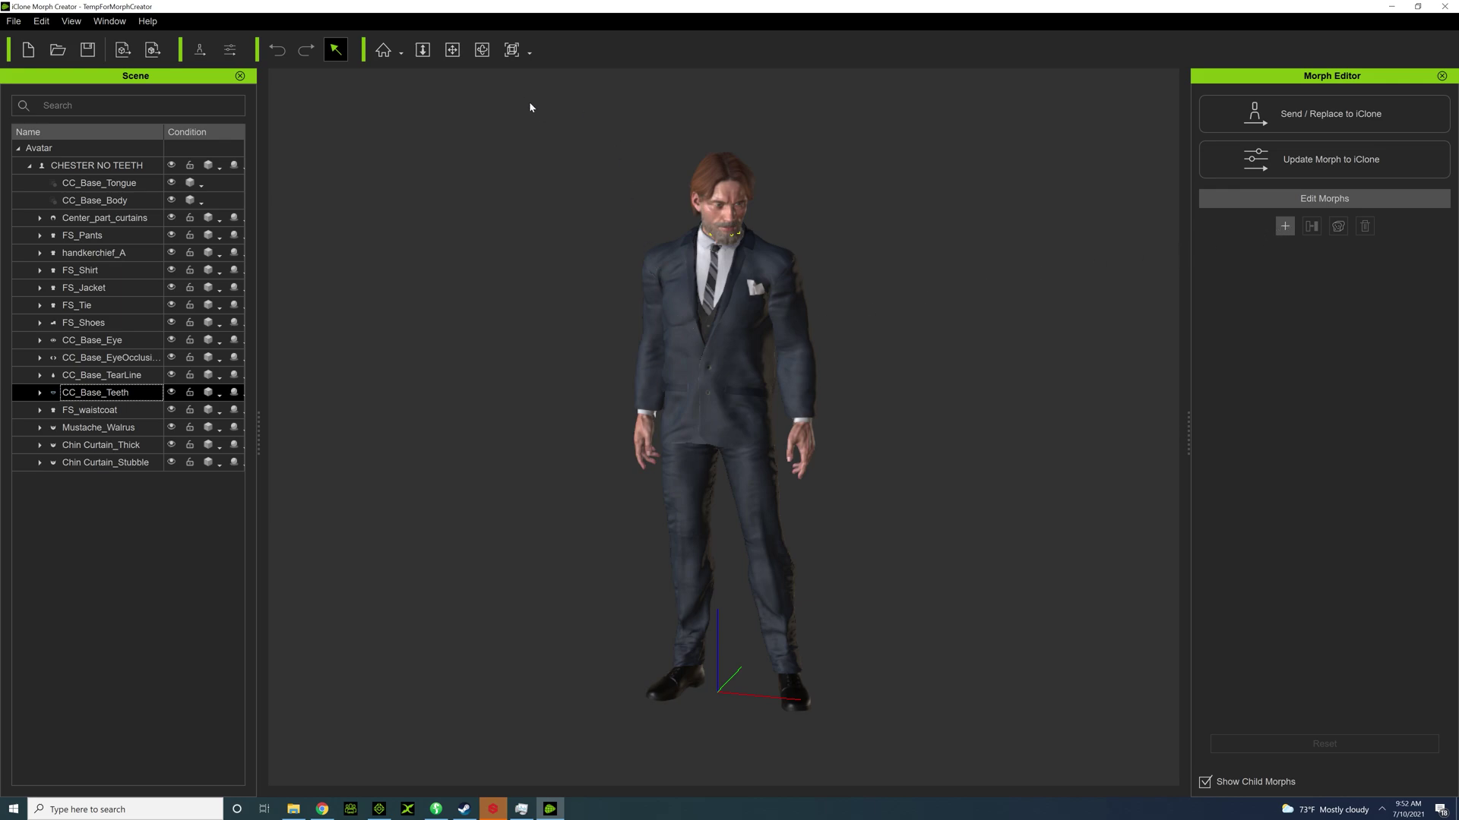
# Import the CHESTER WITH TEETH avatar file as a teeth morph, accepting the bone-scale warning.
pyautogui.click(1285, 225)
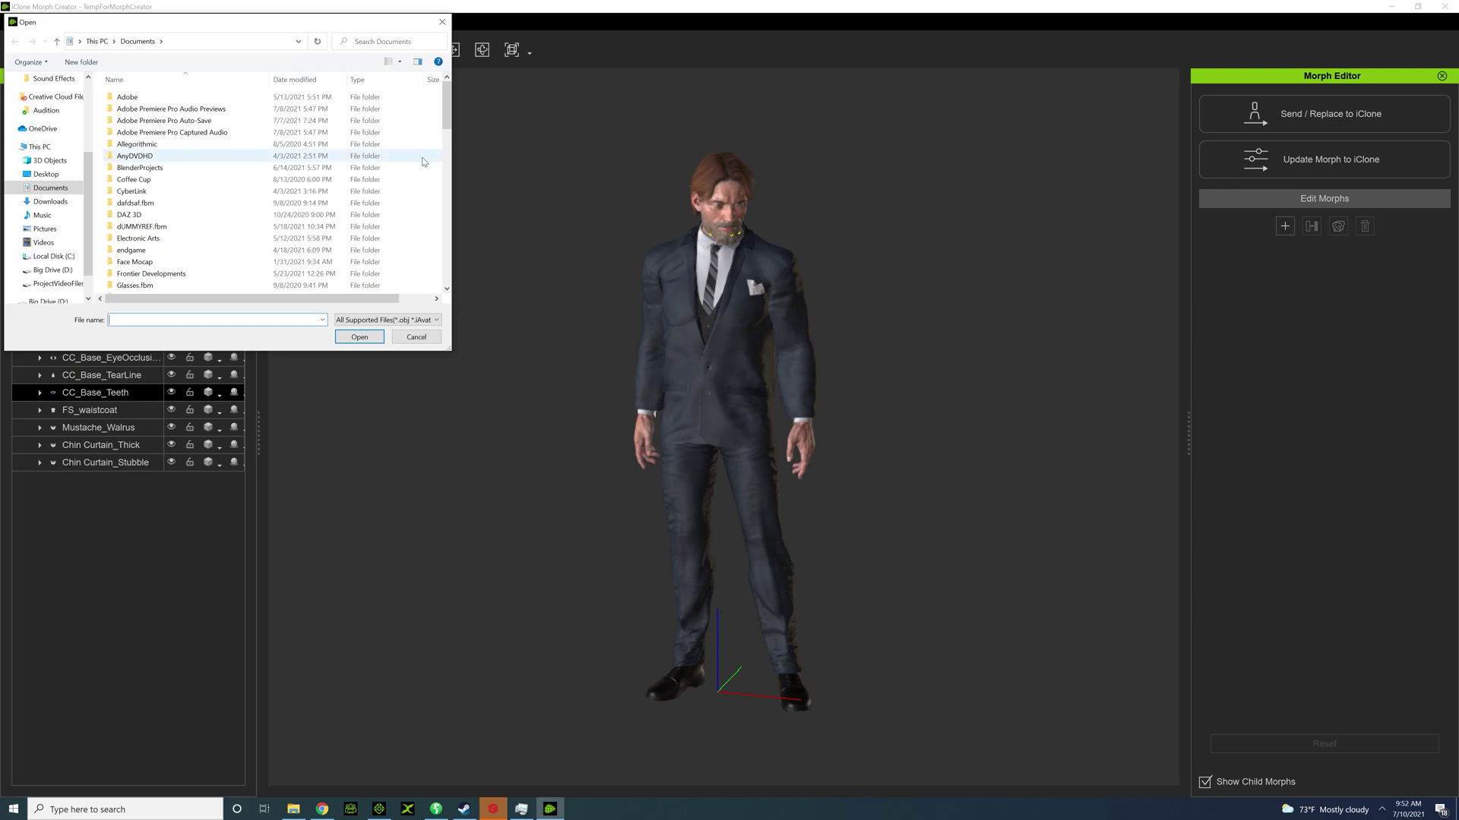
pyautogui.scroll(-1, 190, 144)
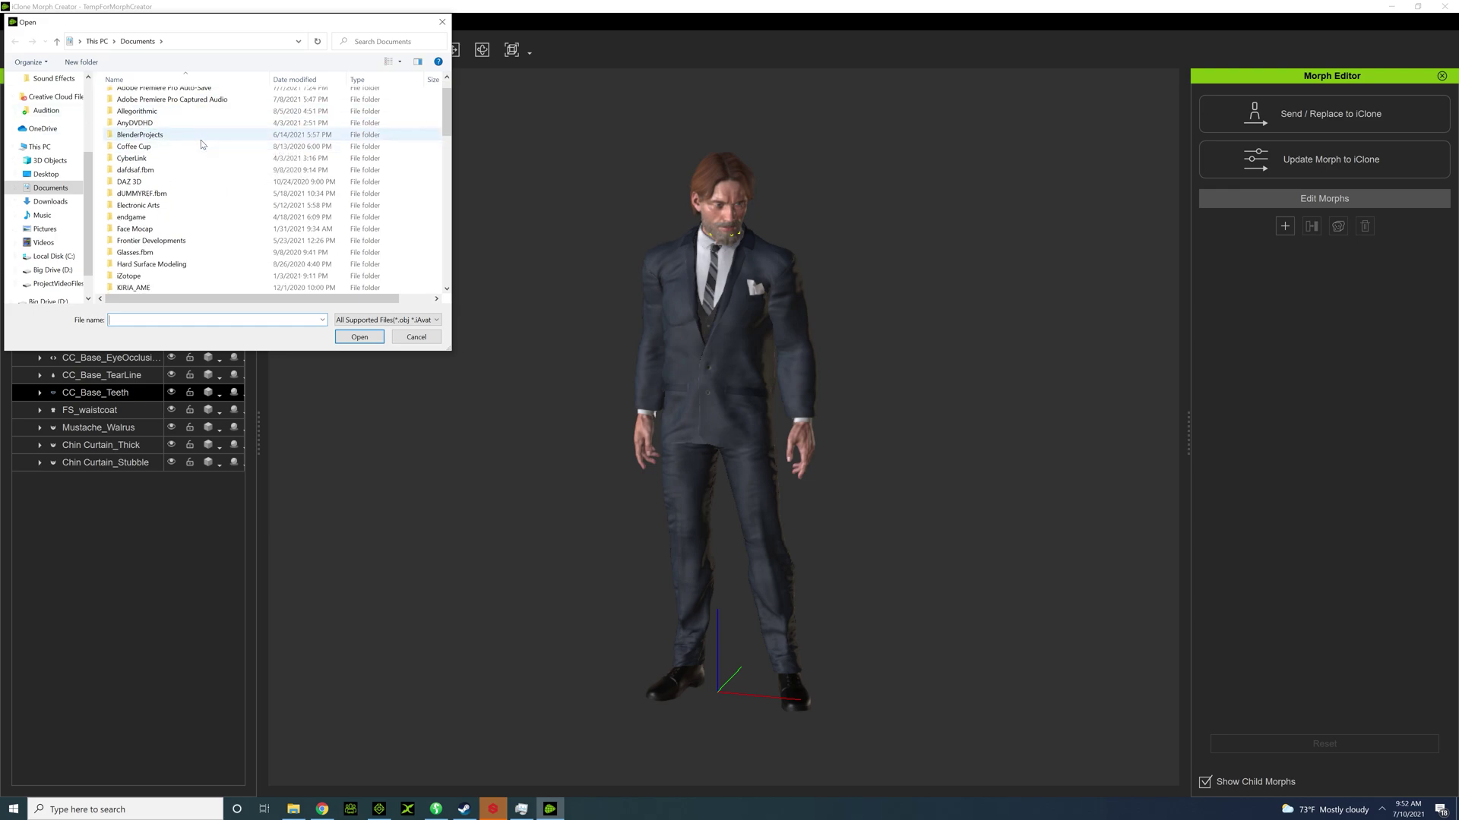
pyautogui.scroll(-10, 190, 167)
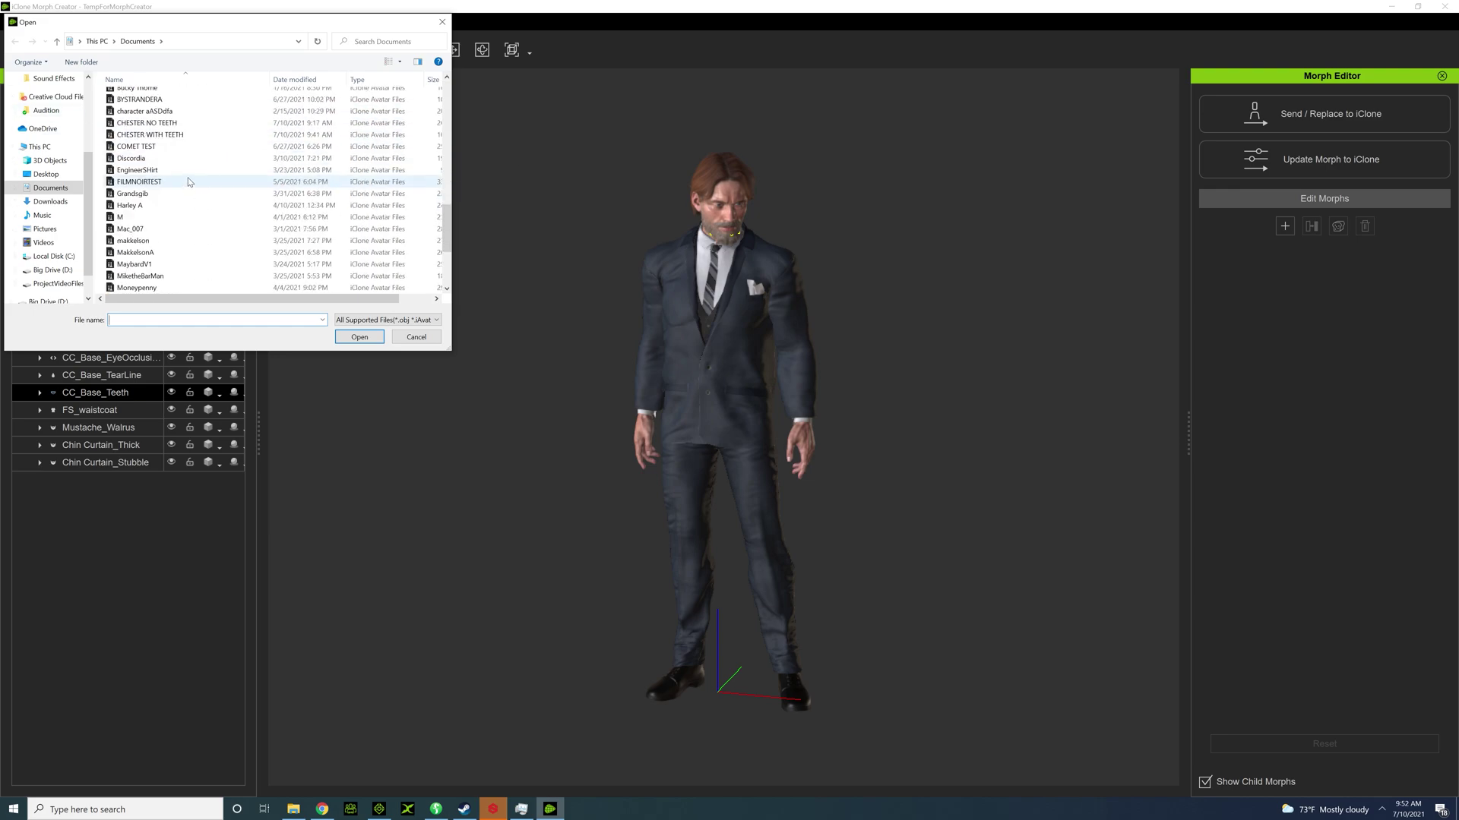
pyautogui.doubleClick(183, 137)
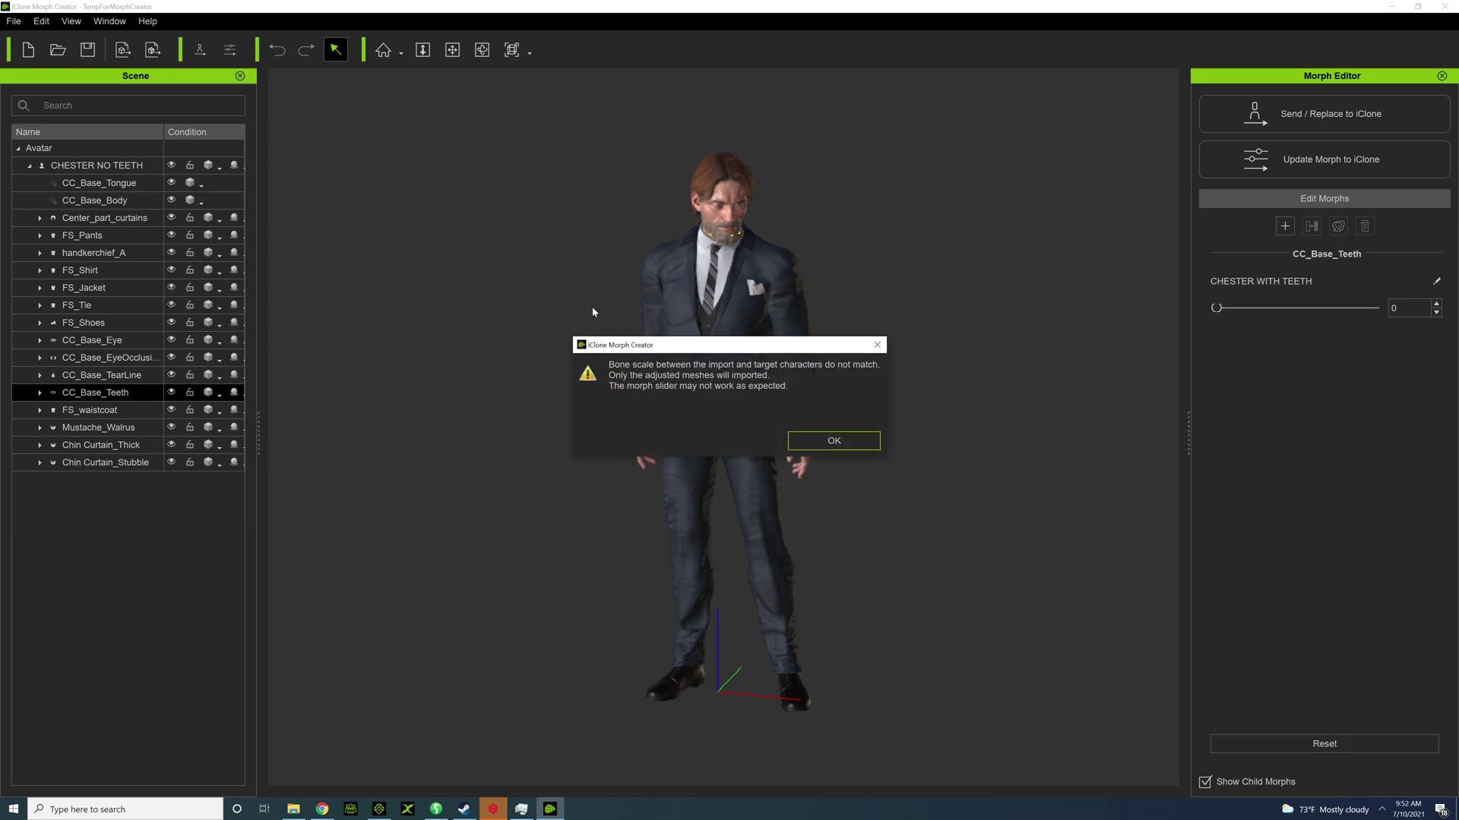
pyautogui.click(834, 441)
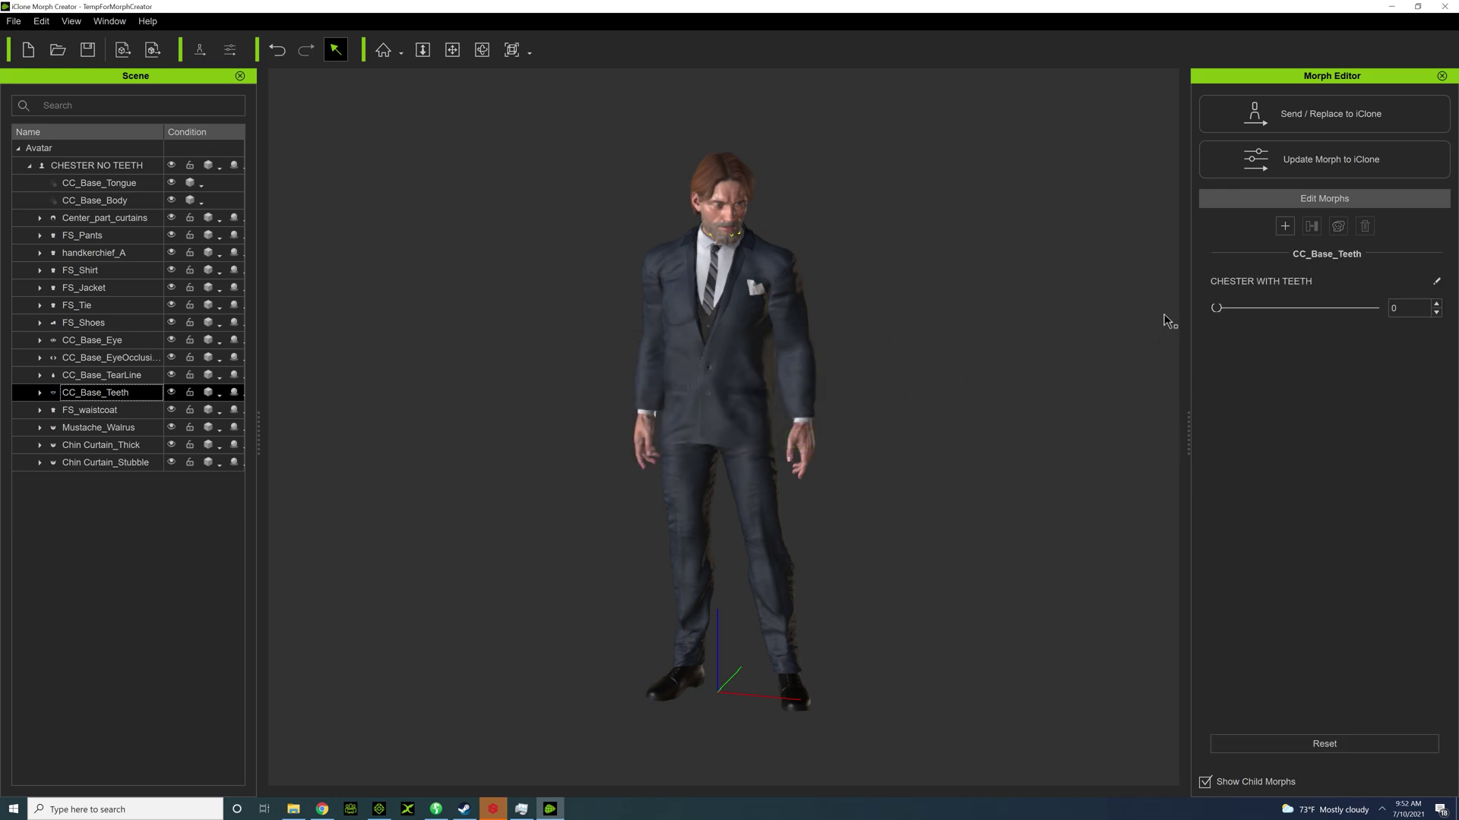
# Update the teeth morph to iClone and select CHESTER NO TEETH's CC_Base_Teeth mesh.
pyautogui.click(1267, 170)
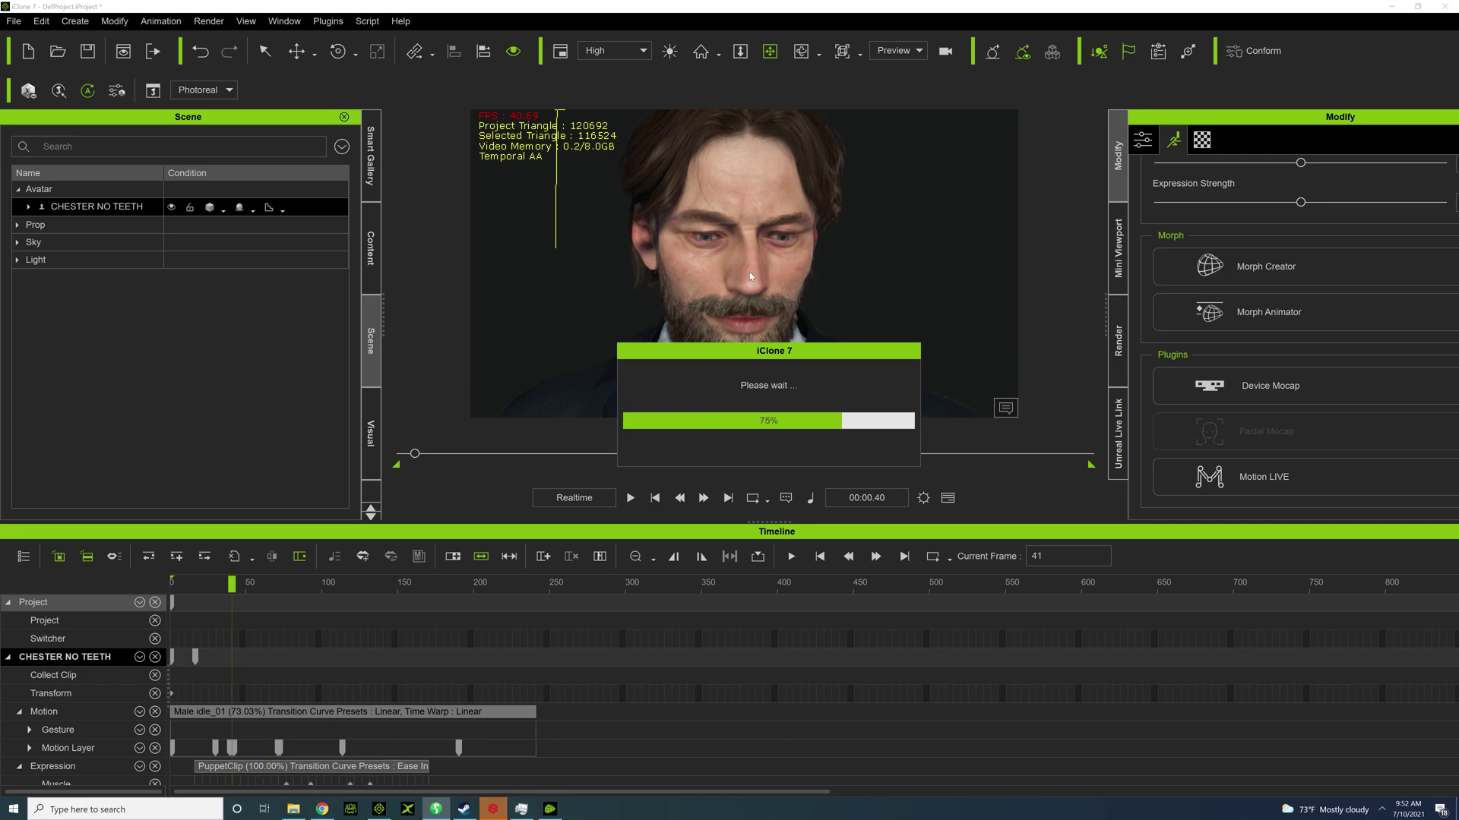
pyautogui.doubleClick(71, 206)
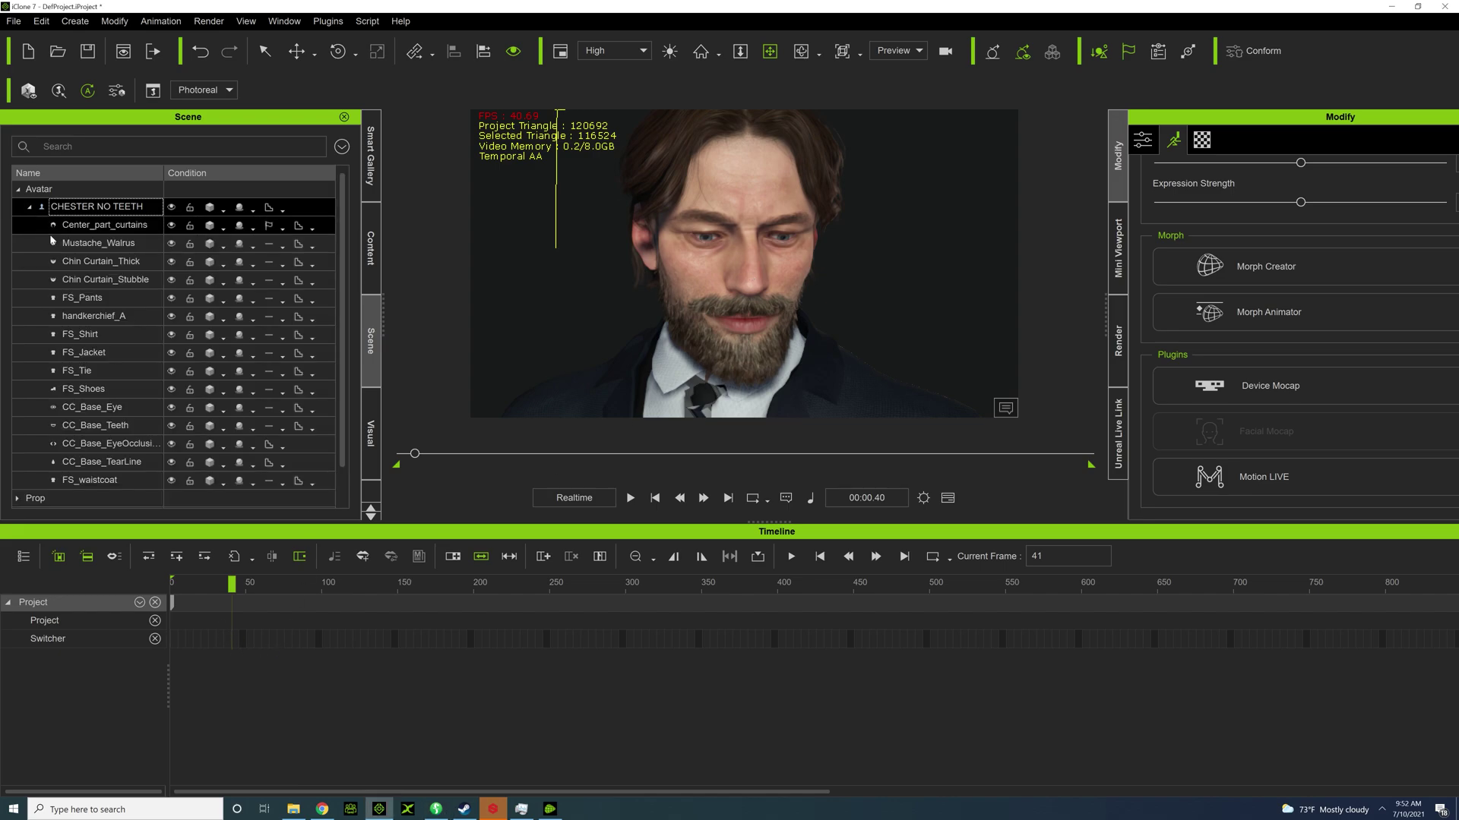
pyautogui.doubleClick(107, 428)
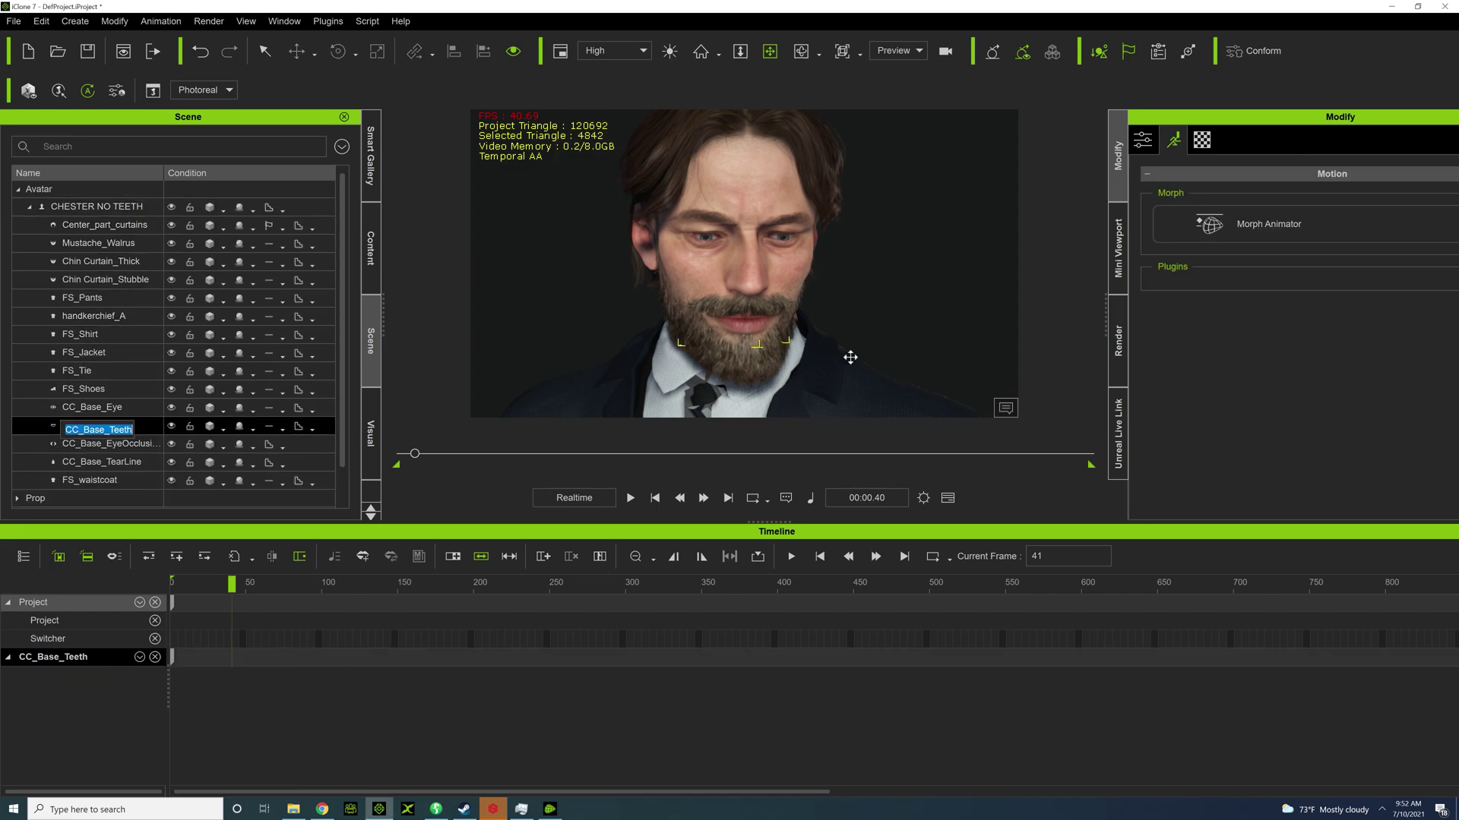
# Key CHESTER WITH TEETH at 94 near frame 85 and 100 near frame 137, then play back.
pyautogui.click(1200, 223)
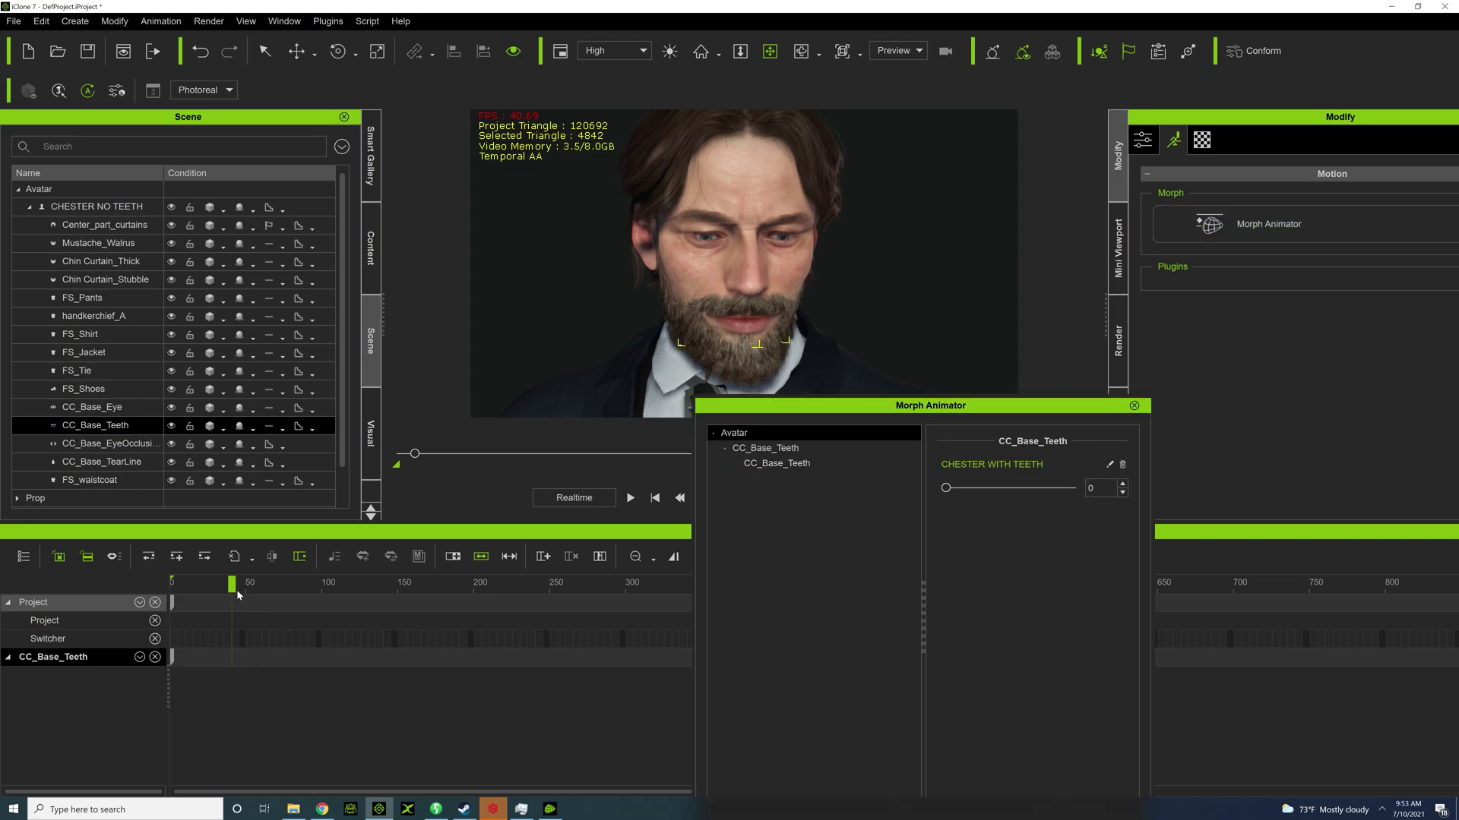
pyautogui.moveTo(232, 585); pyautogui.dragTo(304, 589)
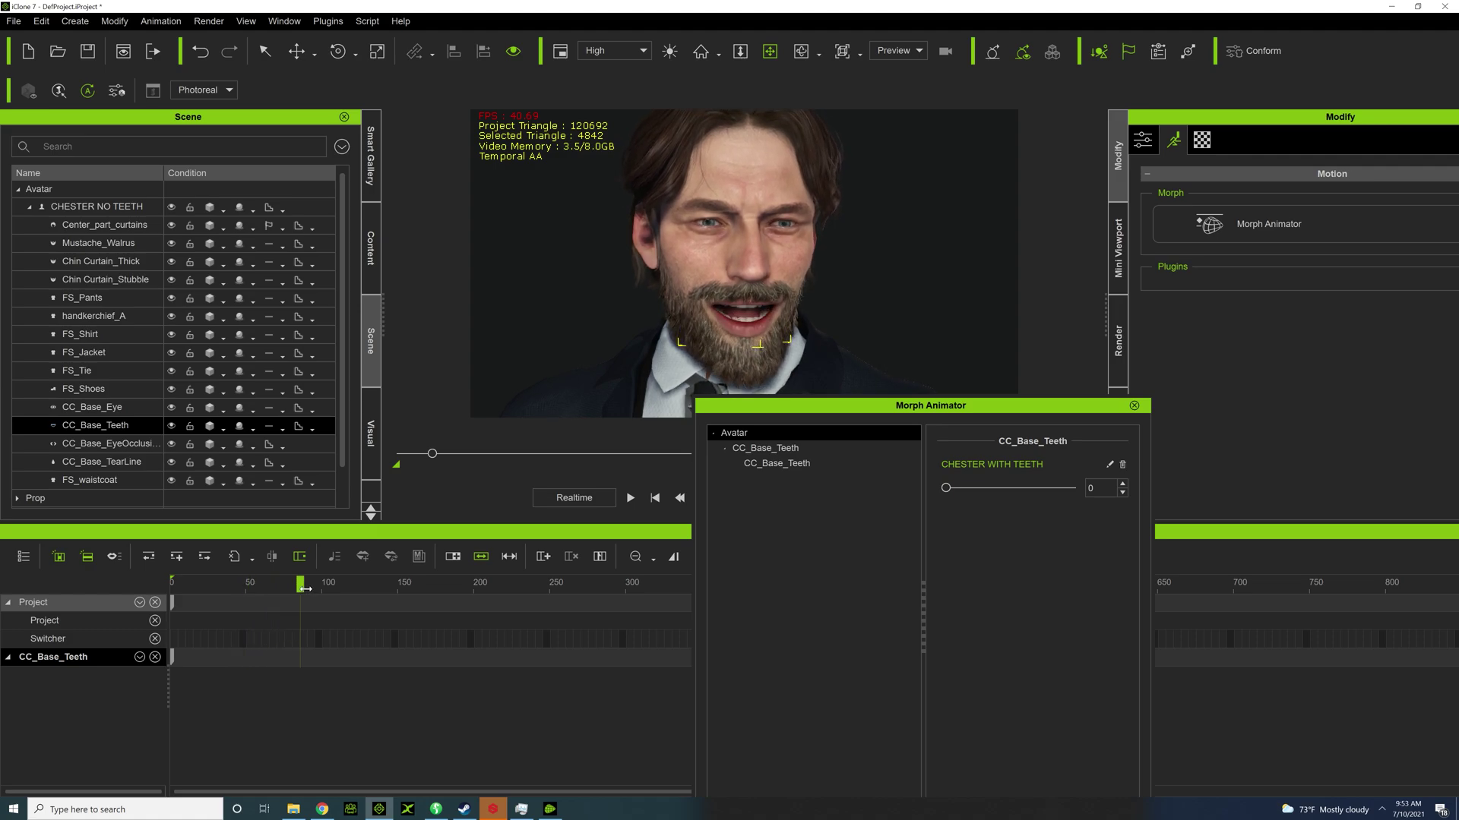
pyautogui.moveTo(946, 487); pyautogui.dragTo(922, 465)
pyautogui.moveTo(363, 587); pyautogui.dragTo(384, 588)
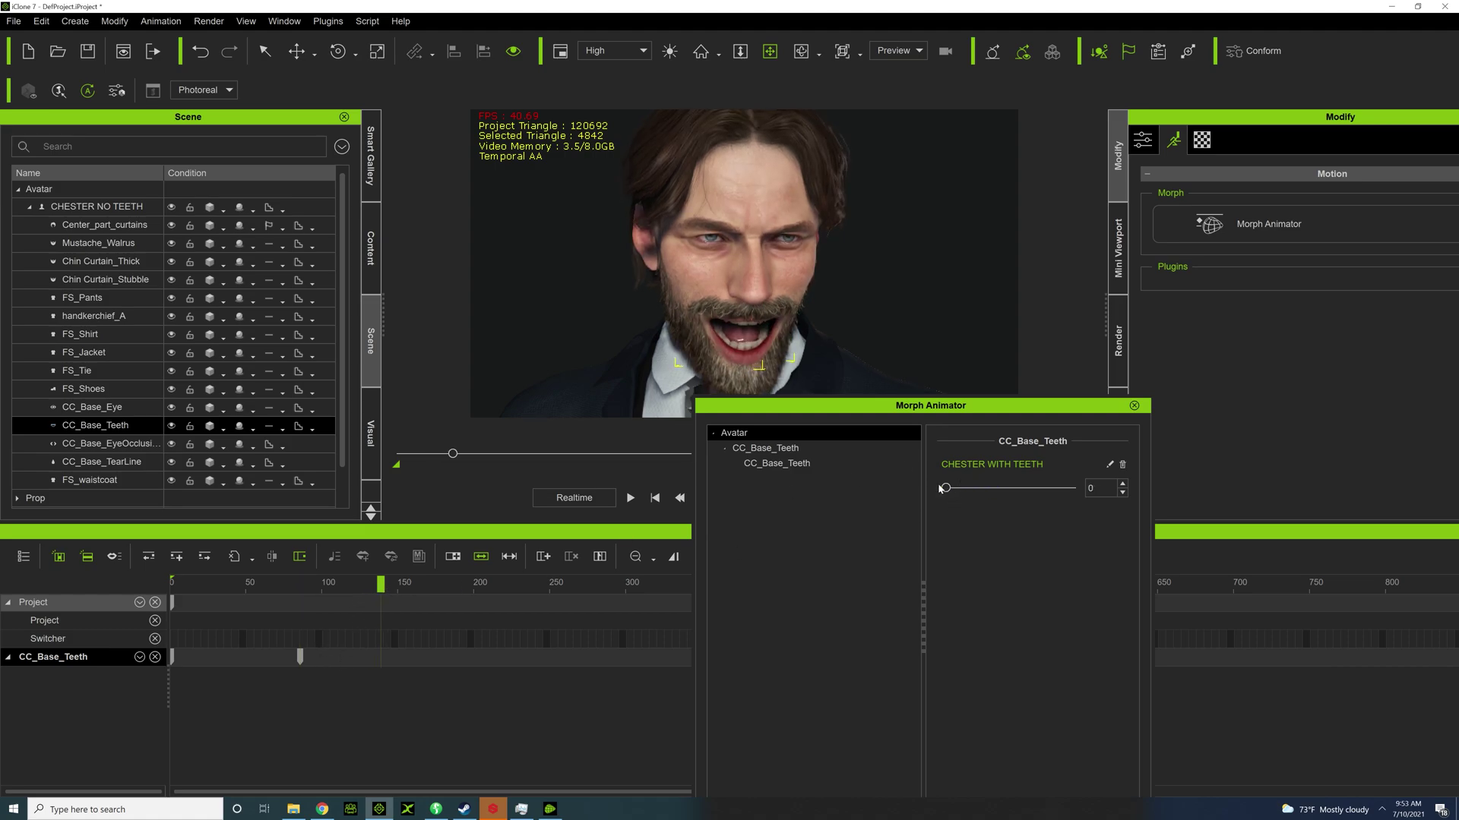
pyautogui.moveTo(941, 488); pyautogui.dragTo(1072, 488)
pyautogui.press('space')
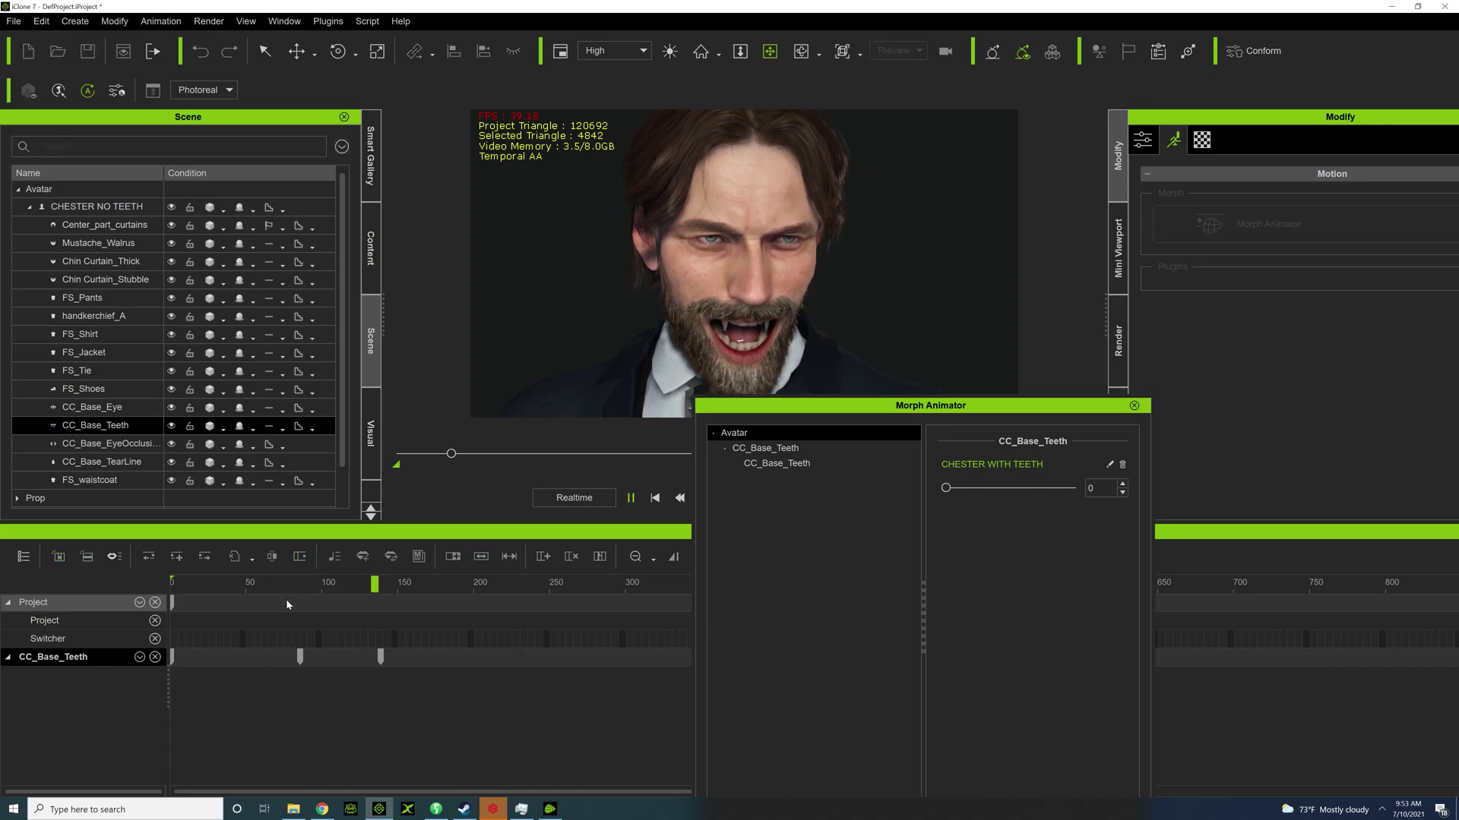
pyautogui.press('space')
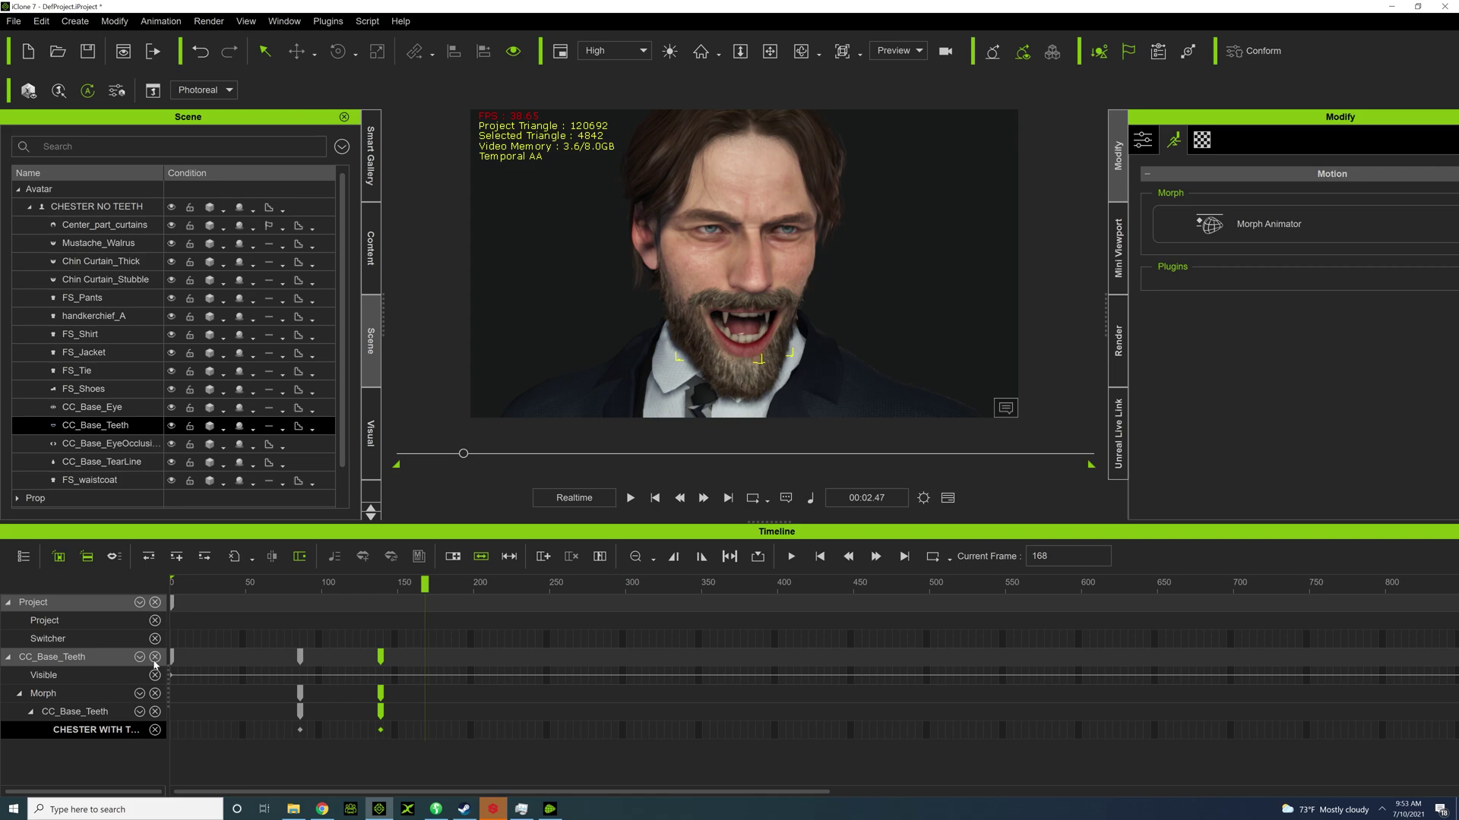
# Collect CHESTER NO TEETH's animation from frame 0 to about 240 and choose Add MotionPlus to Library.
pyautogui.click(155, 658)
pyautogui.click(113, 207)
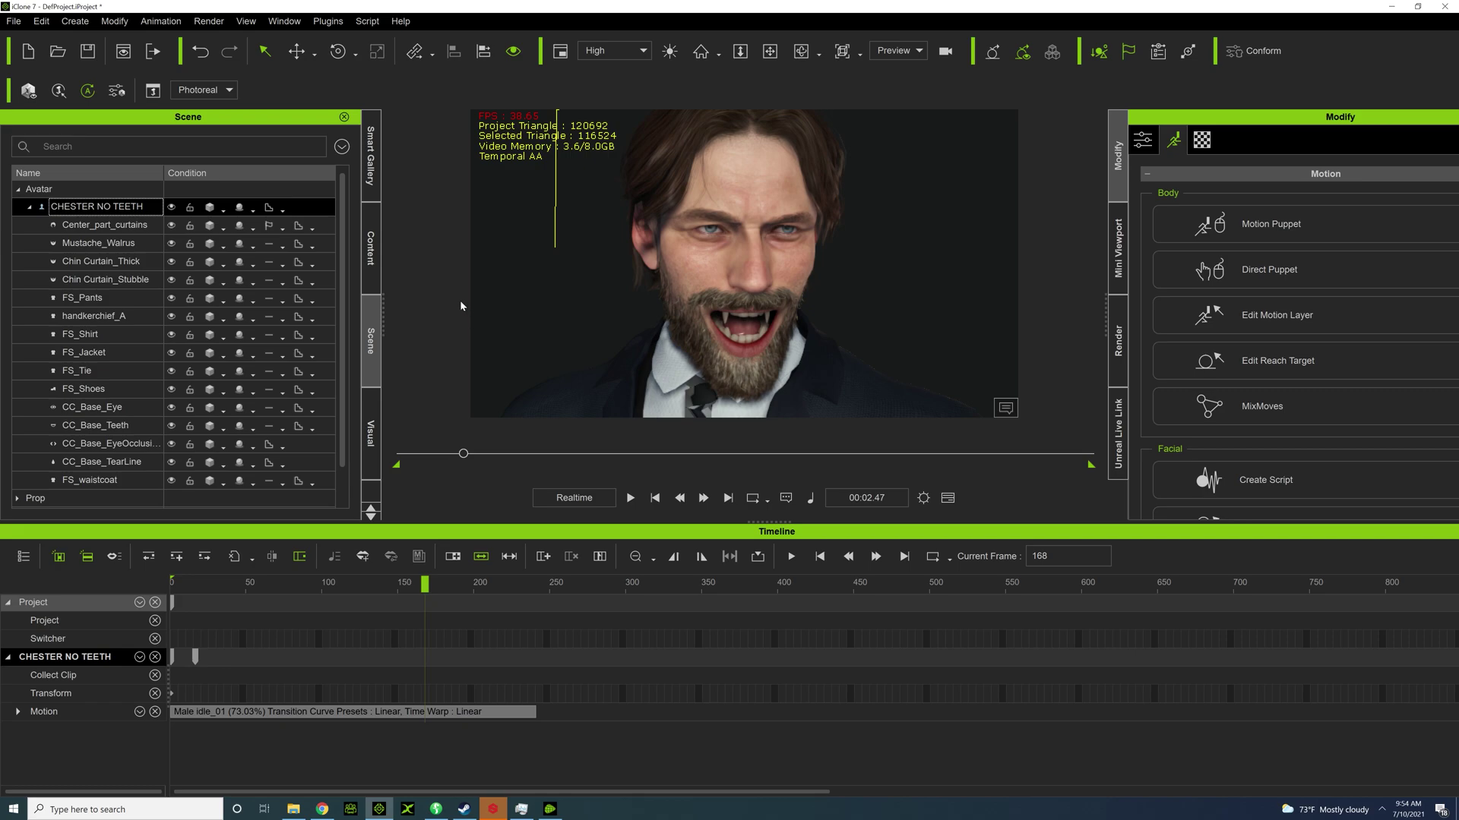
pyautogui.moveTo(534, 678); pyautogui.dragTo(129, 652)
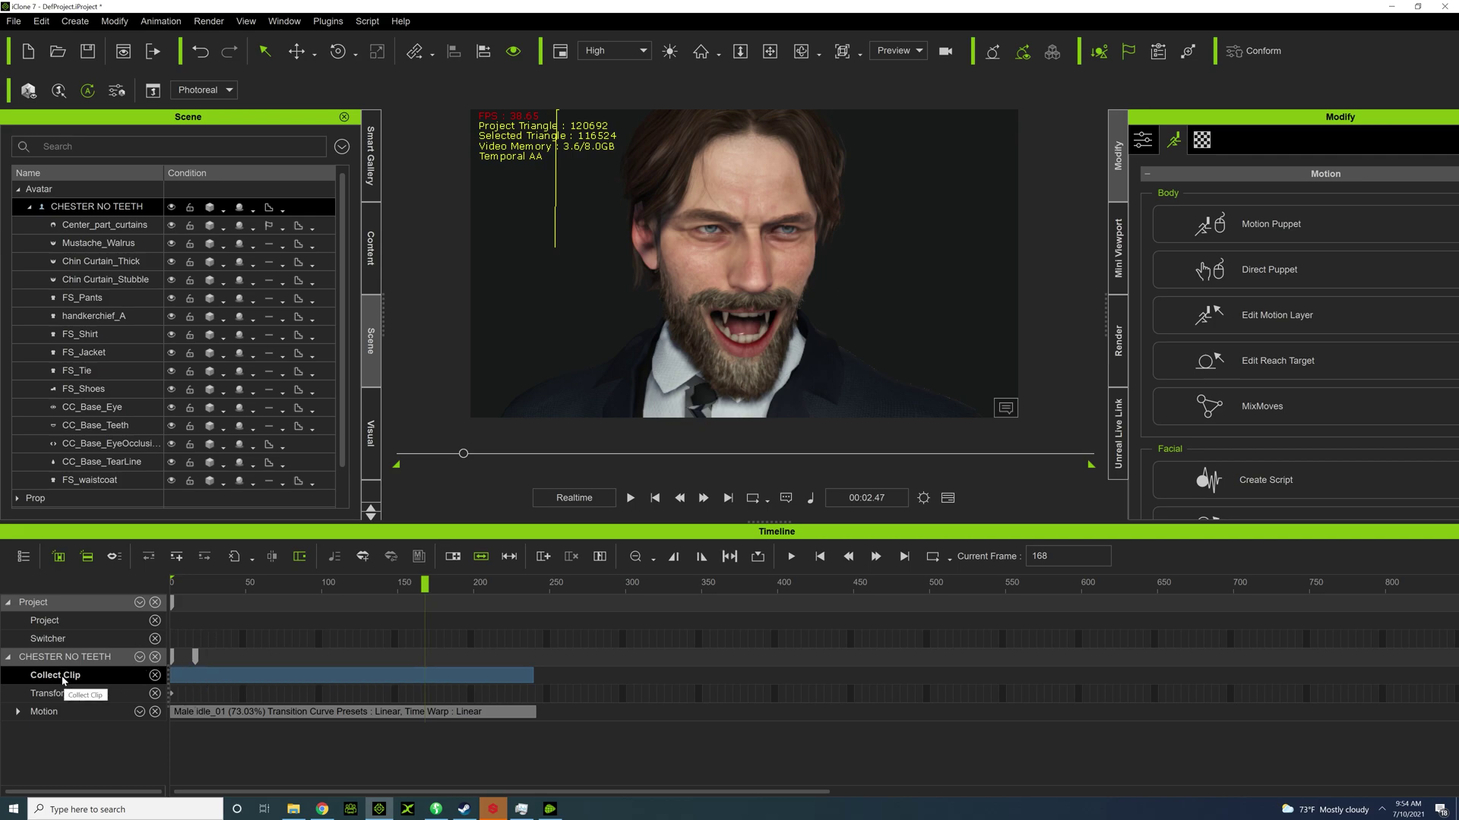
pyautogui.rightClick(217, 677)
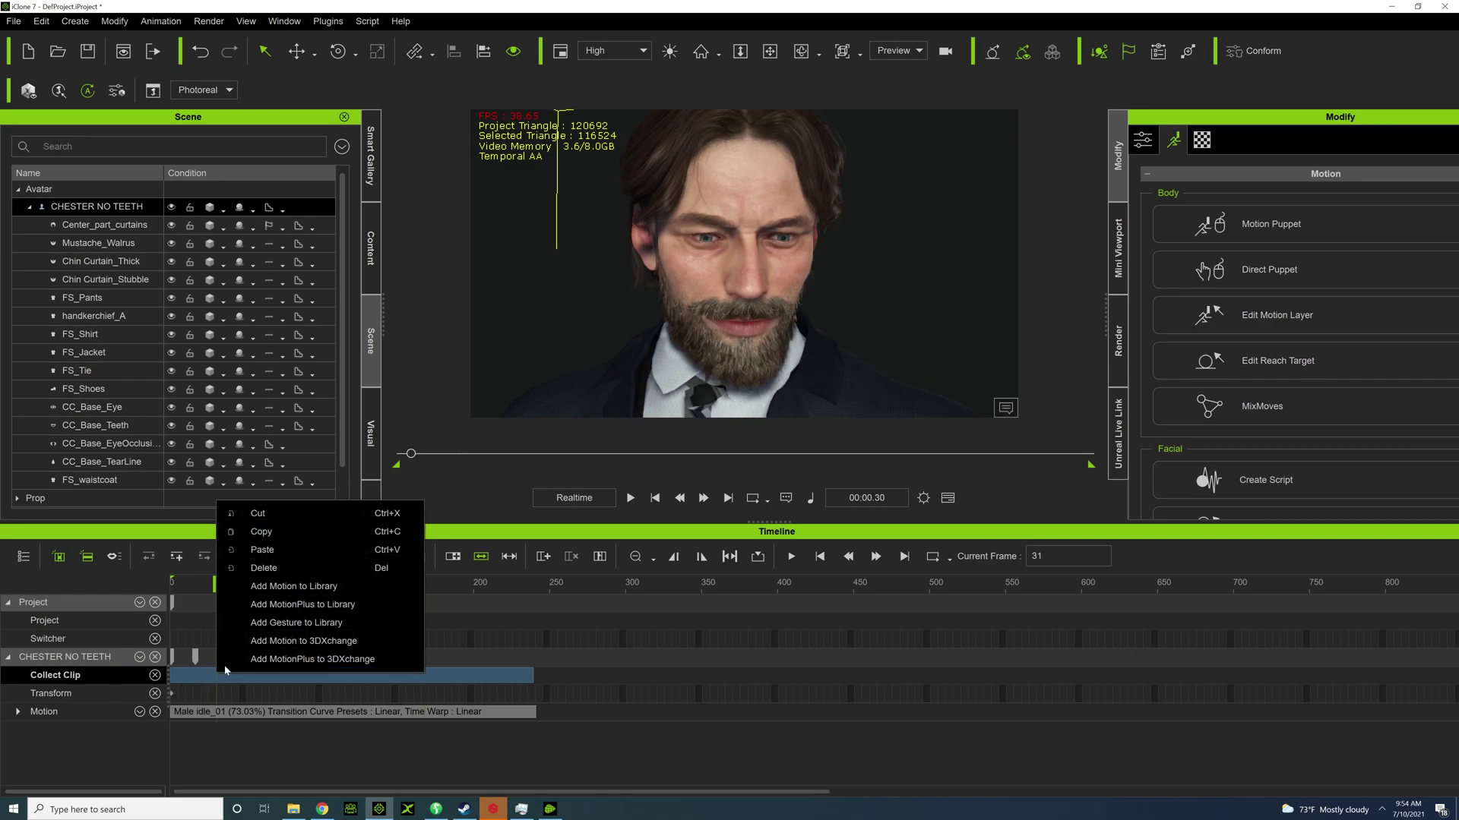
pyautogui.click(283, 606)
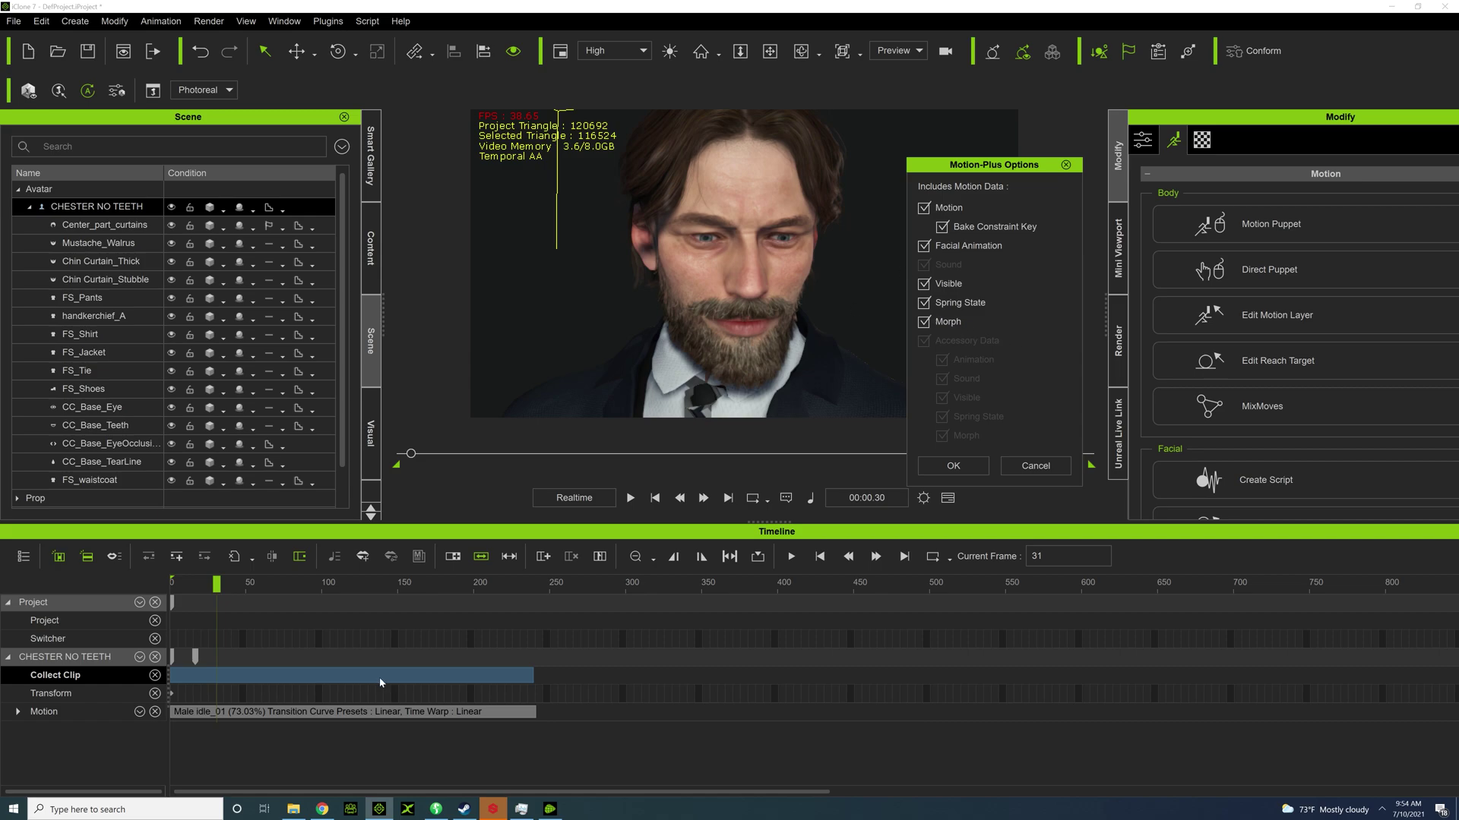
# Save the MotionPlus as 'vAAMPIRECHESTER', then remove all object animation from the character.
pyautogui.click(959, 464)
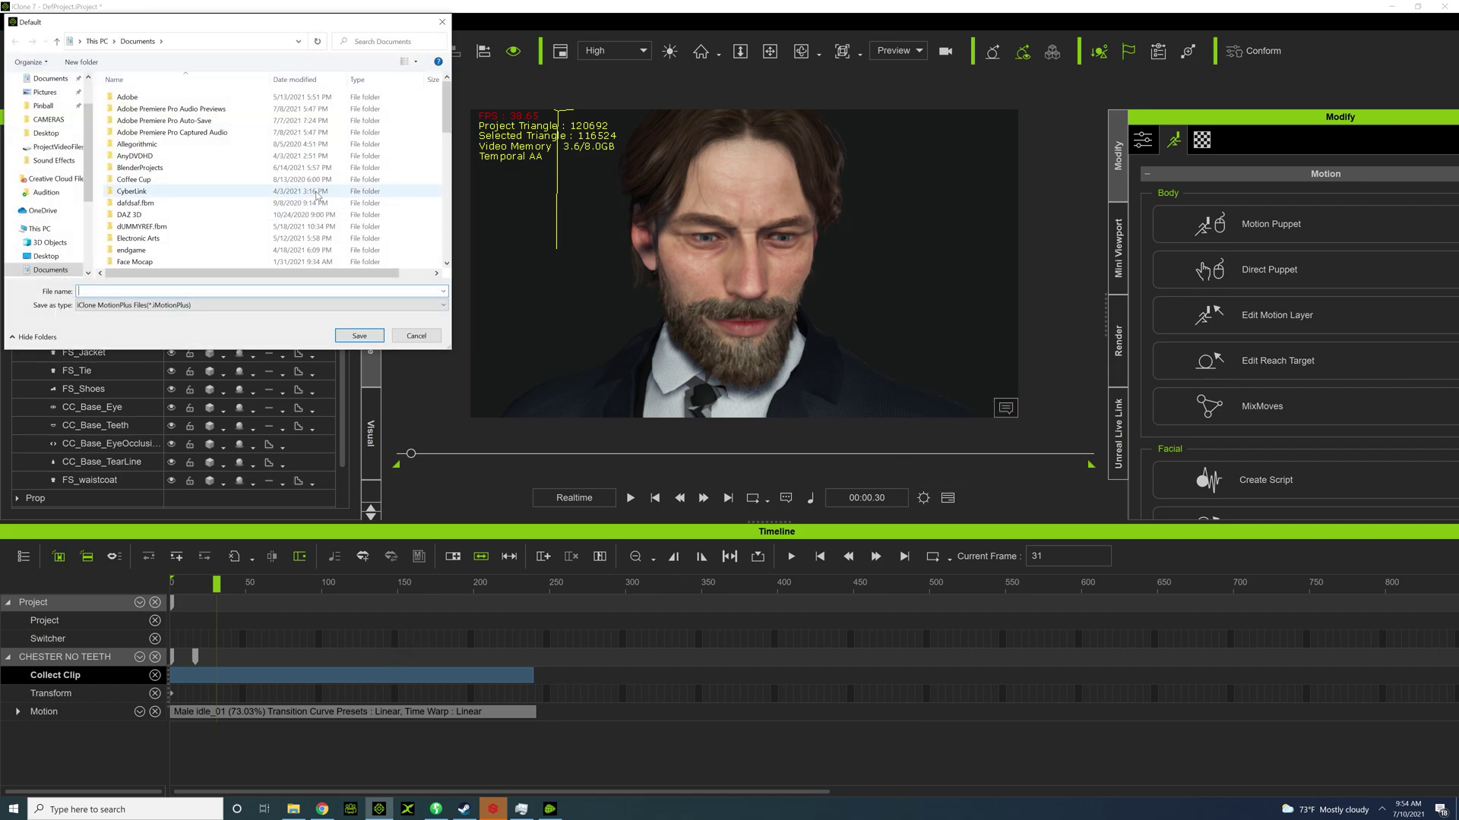
pyautogui.write('vAAMPIRECHESTER')
pyautogui.press('Return')
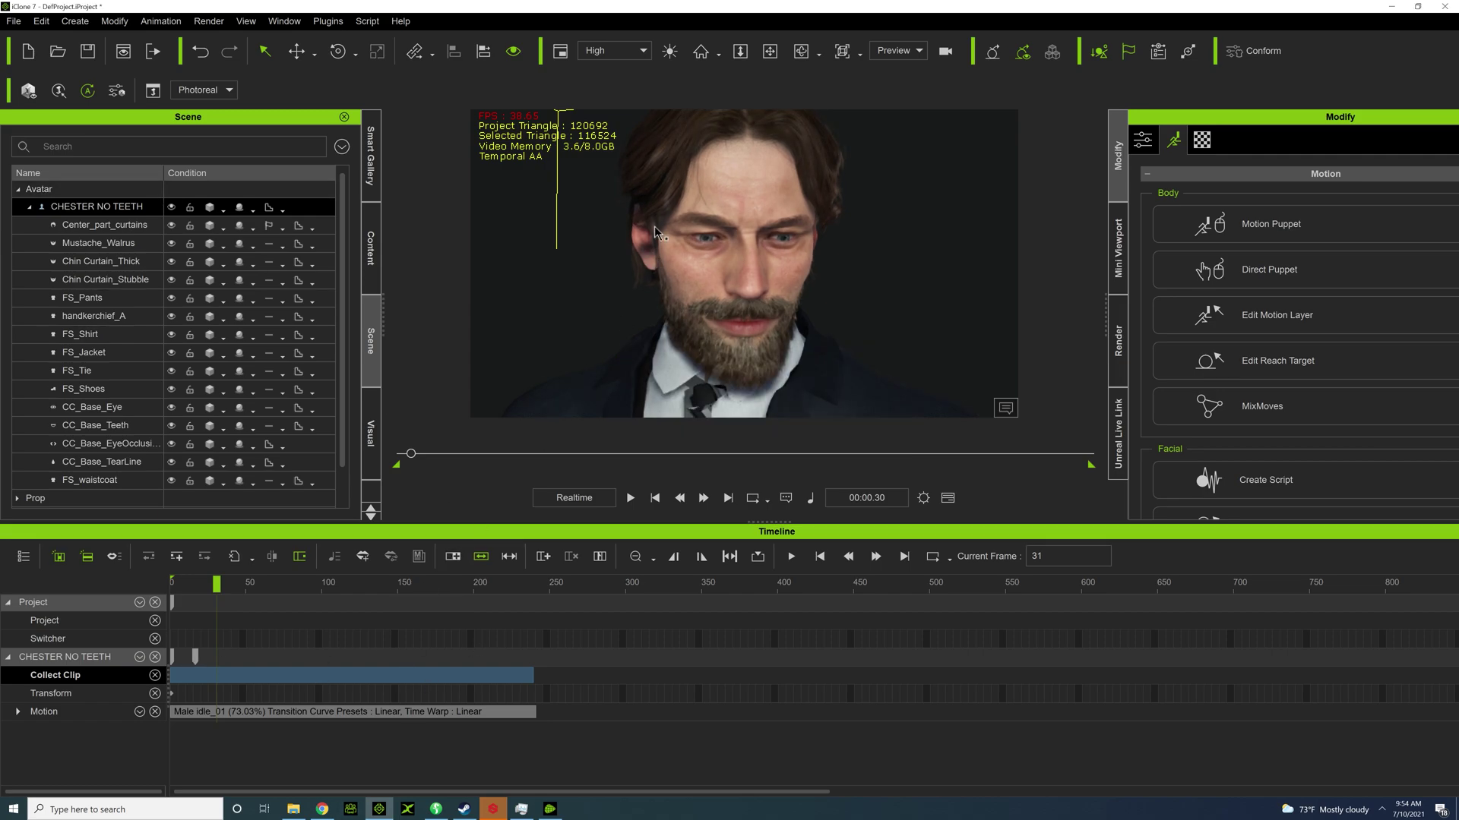
pyautogui.rightClick(672, 182)
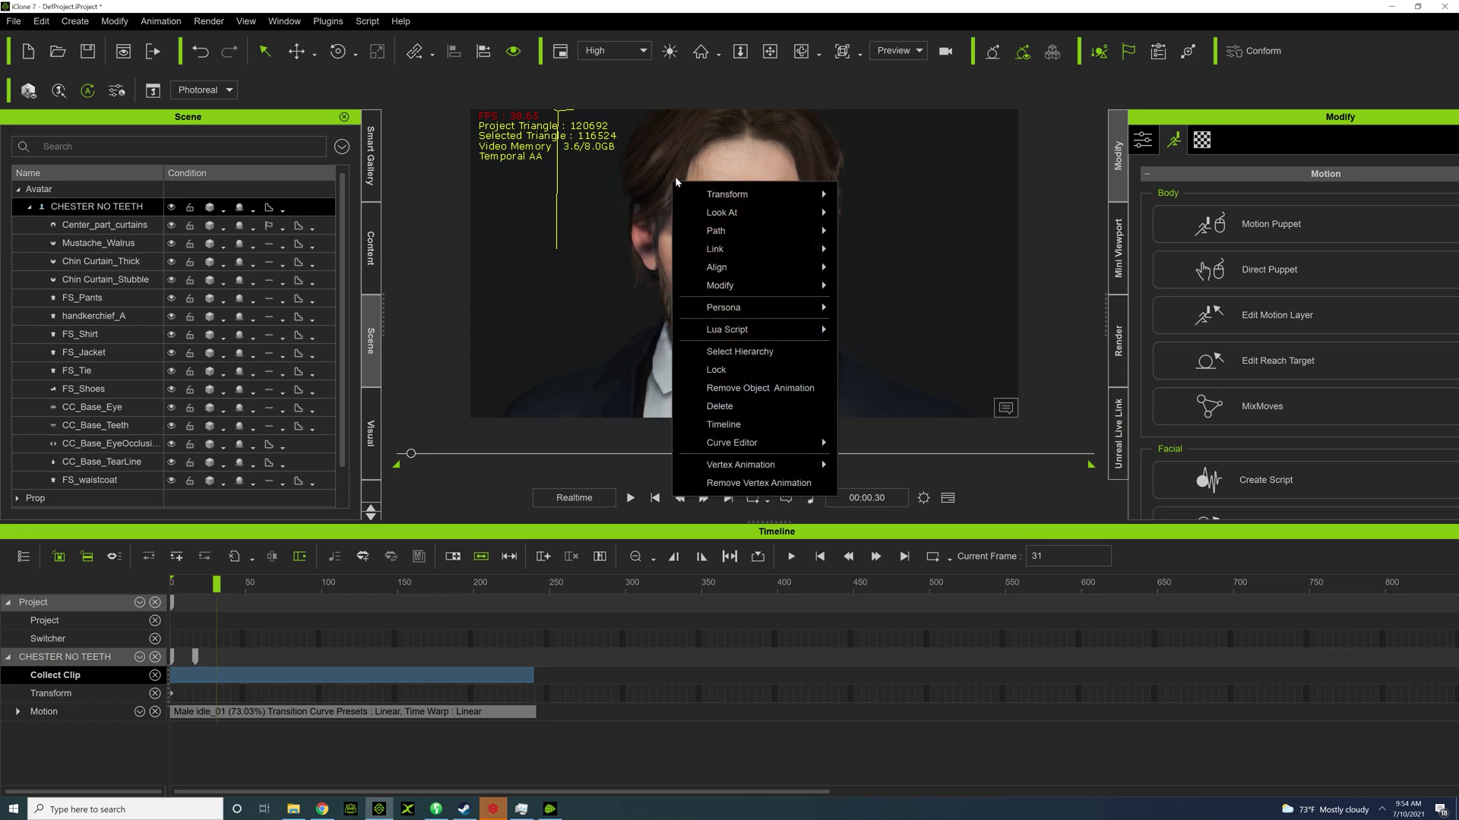
pyautogui.click(783, 388)
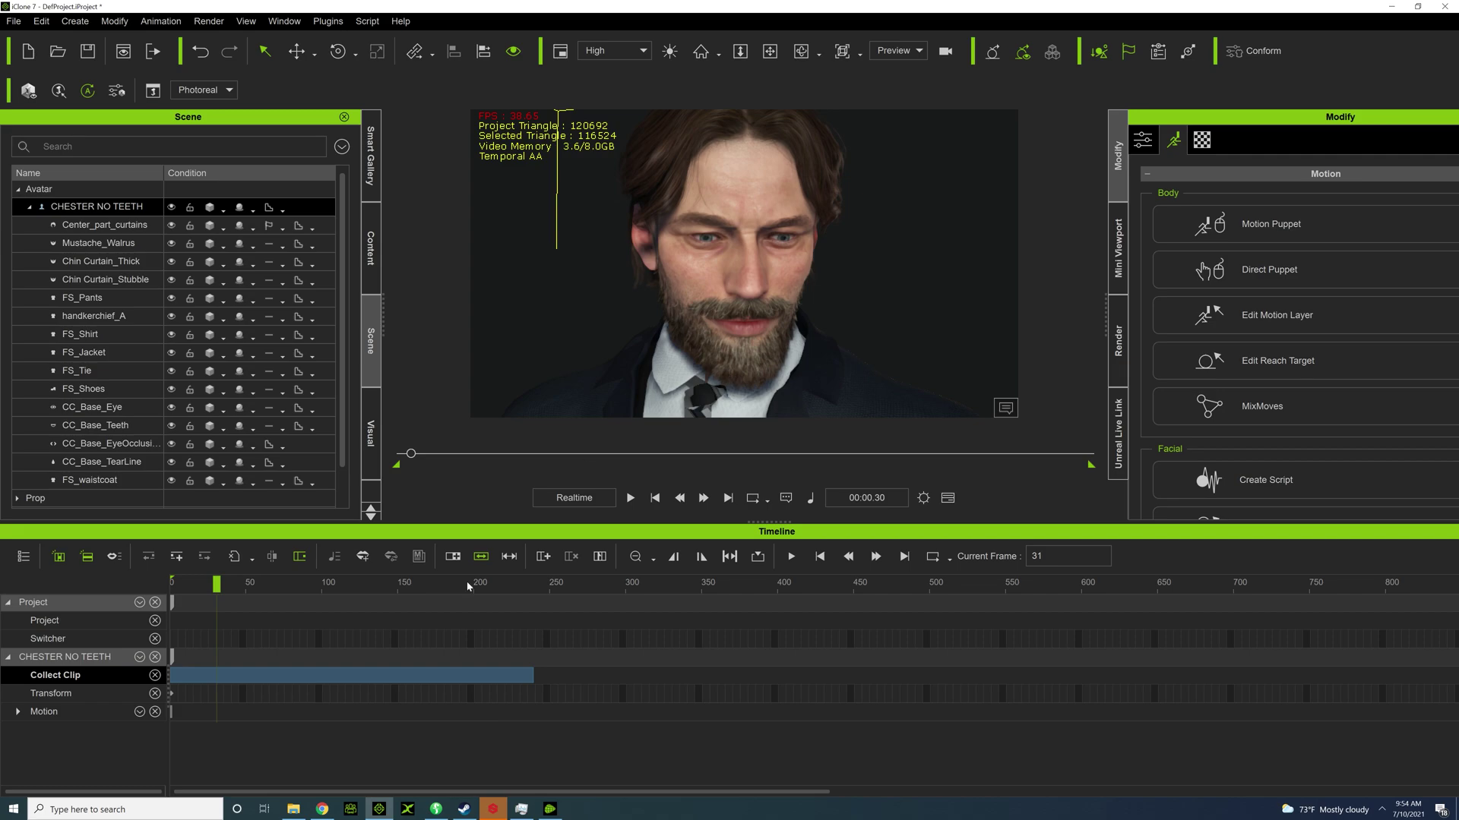
# Drag vAAMPIRECHESTER from Documents onto the character, shift the clip later, and play it back.
pyautogui.click(294, 809)
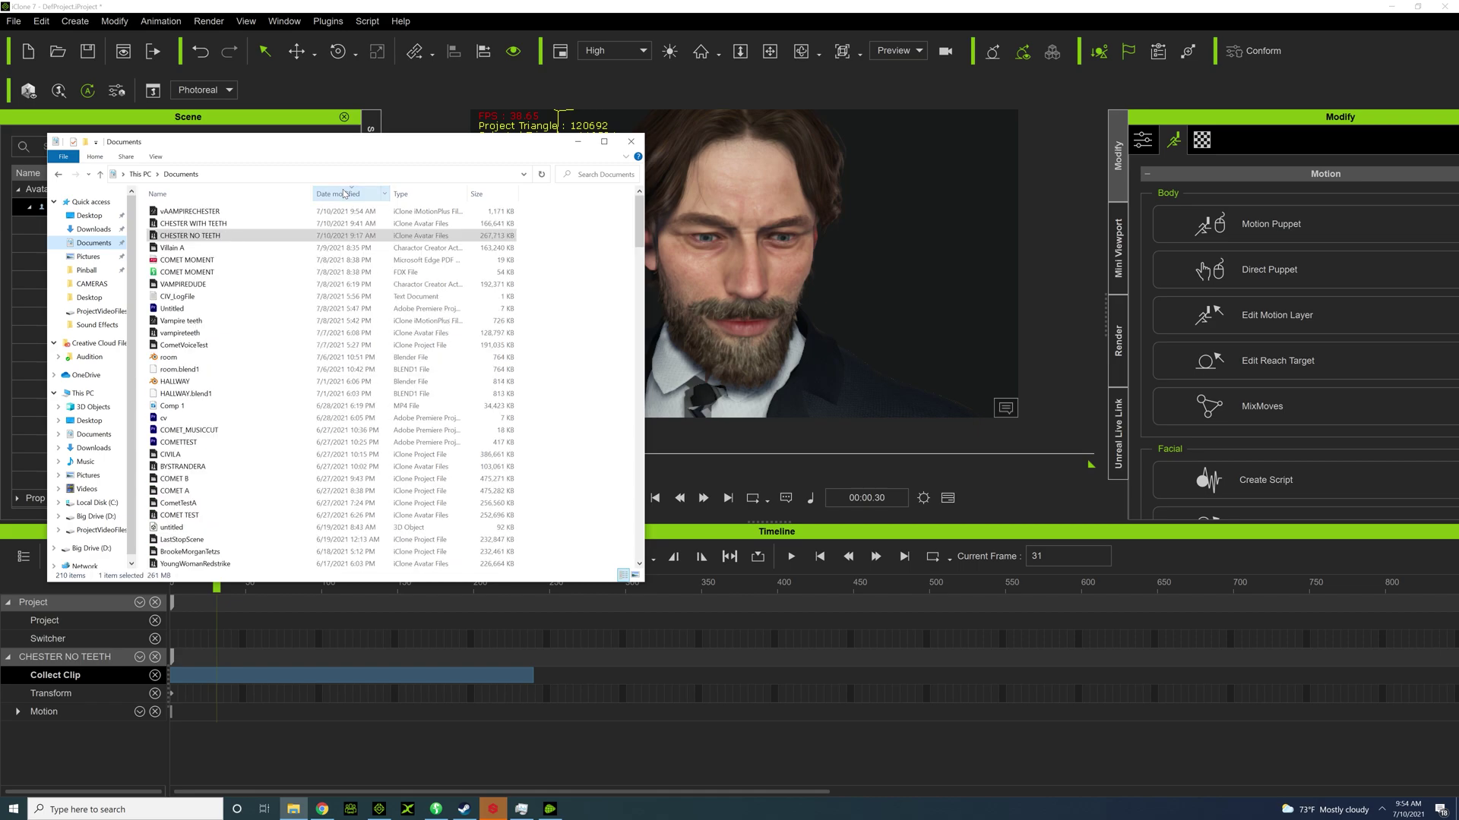
pyautogui.moveTo(190, 212); pyautogui.dragTo(740, 289)
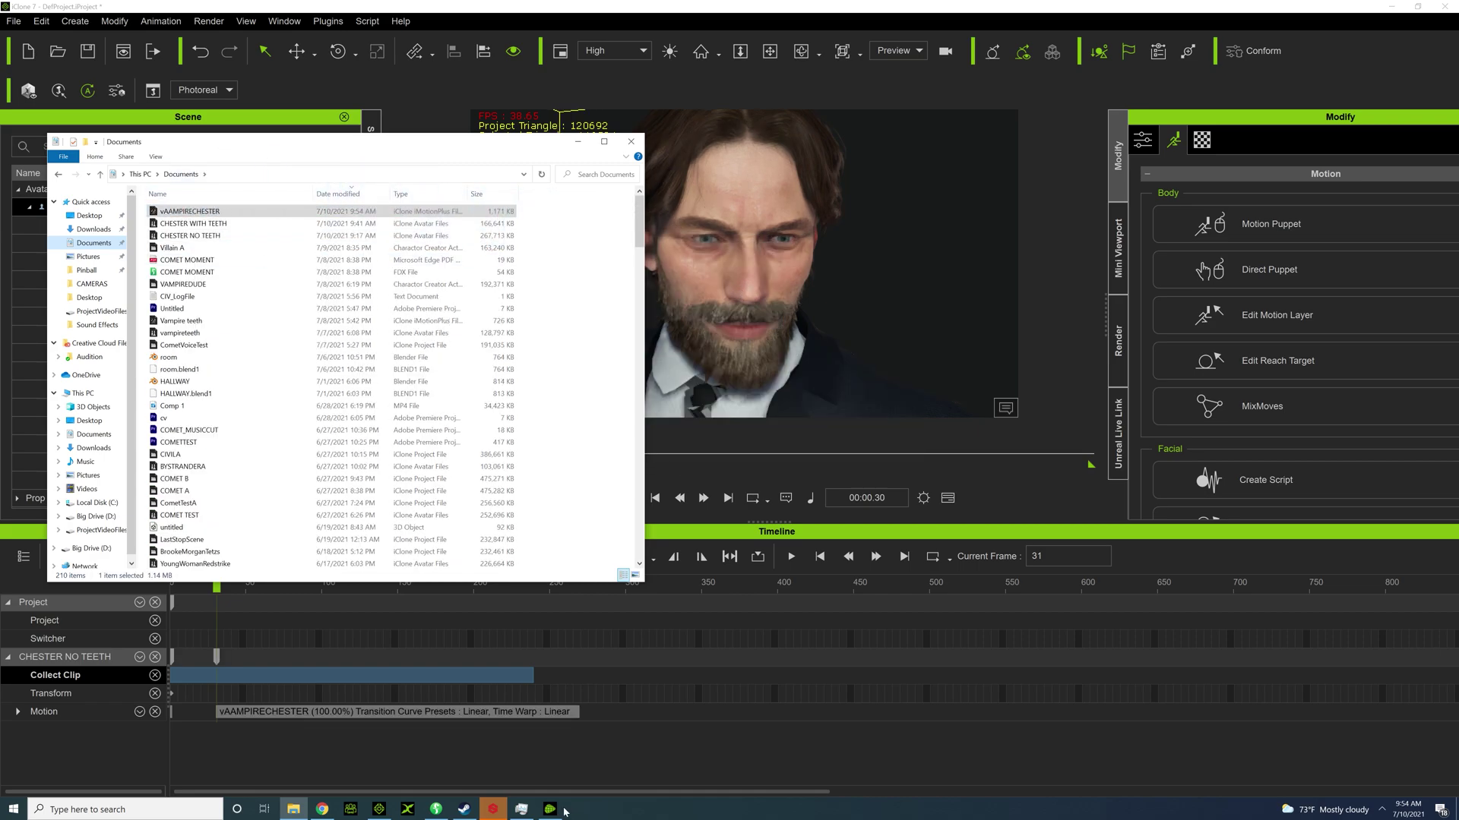
pyautogui.moveTo(389, 714); pyautogui.dragTo(669, 718)
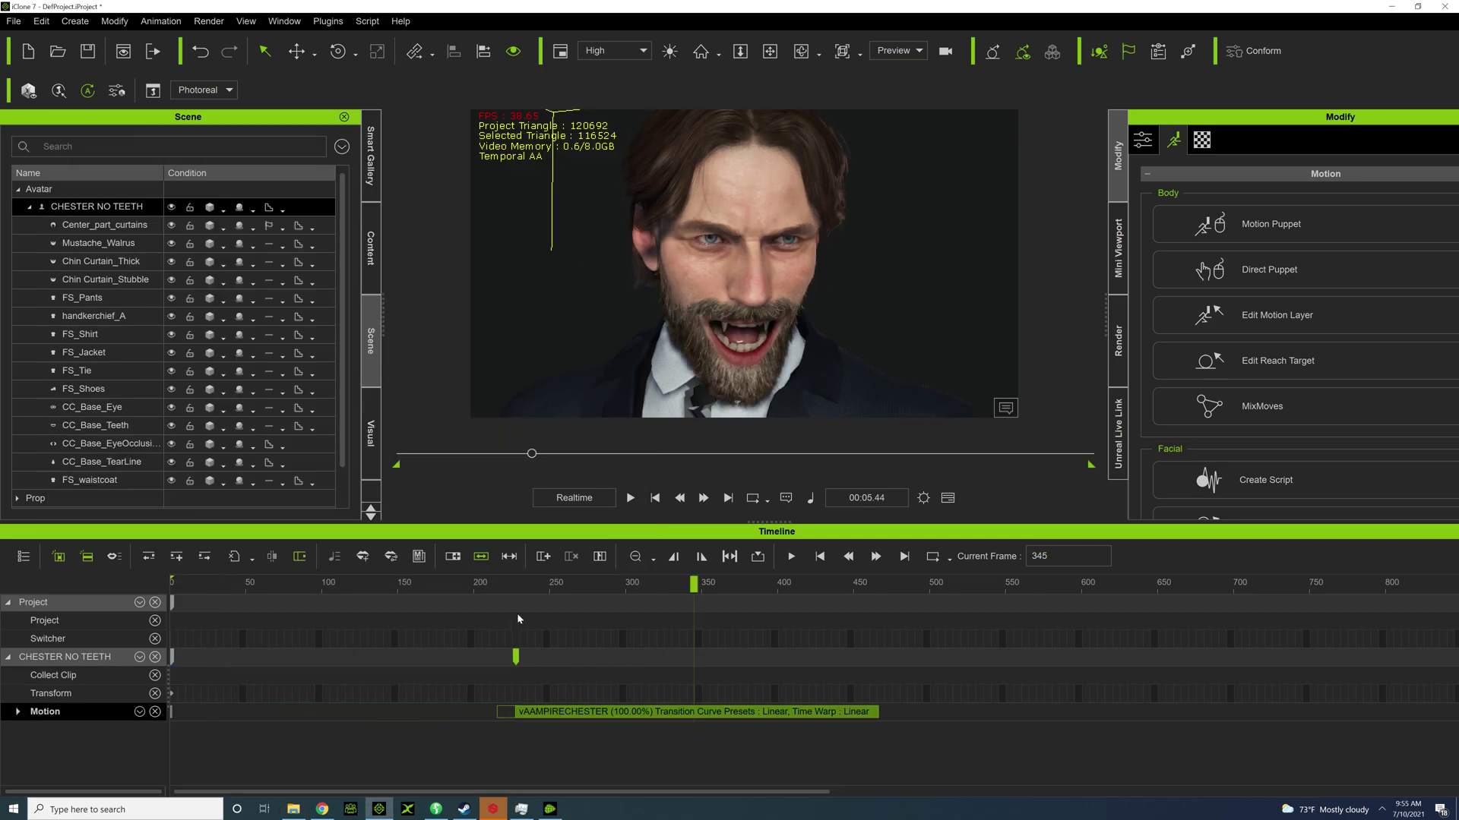
pyautogui.click(512, 583)
pyautogui.press('space')
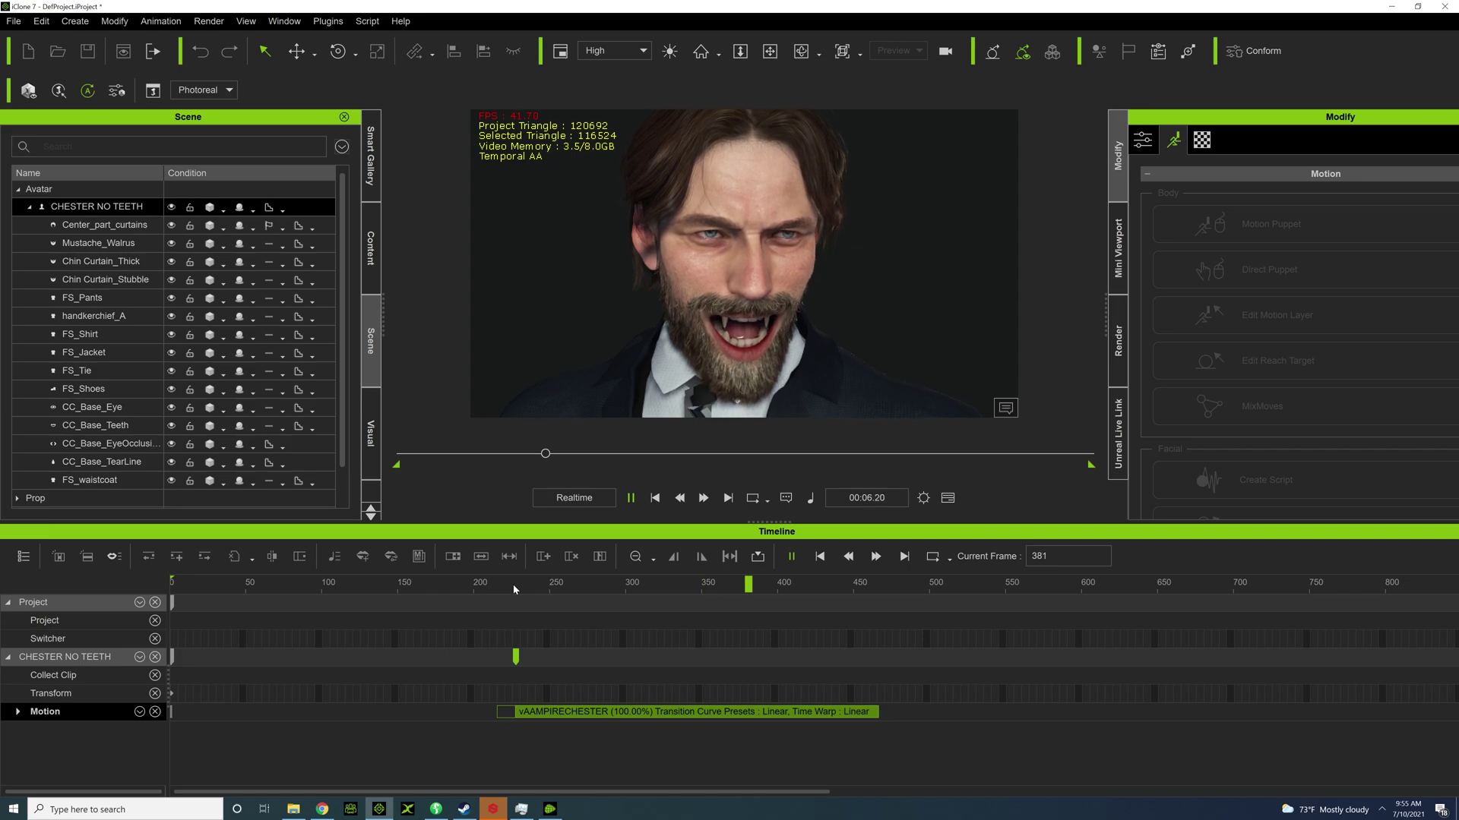
pyautogui.press('space')
# Set the playback range to frames 230 through 467.
pyautogui.click(878, 673)
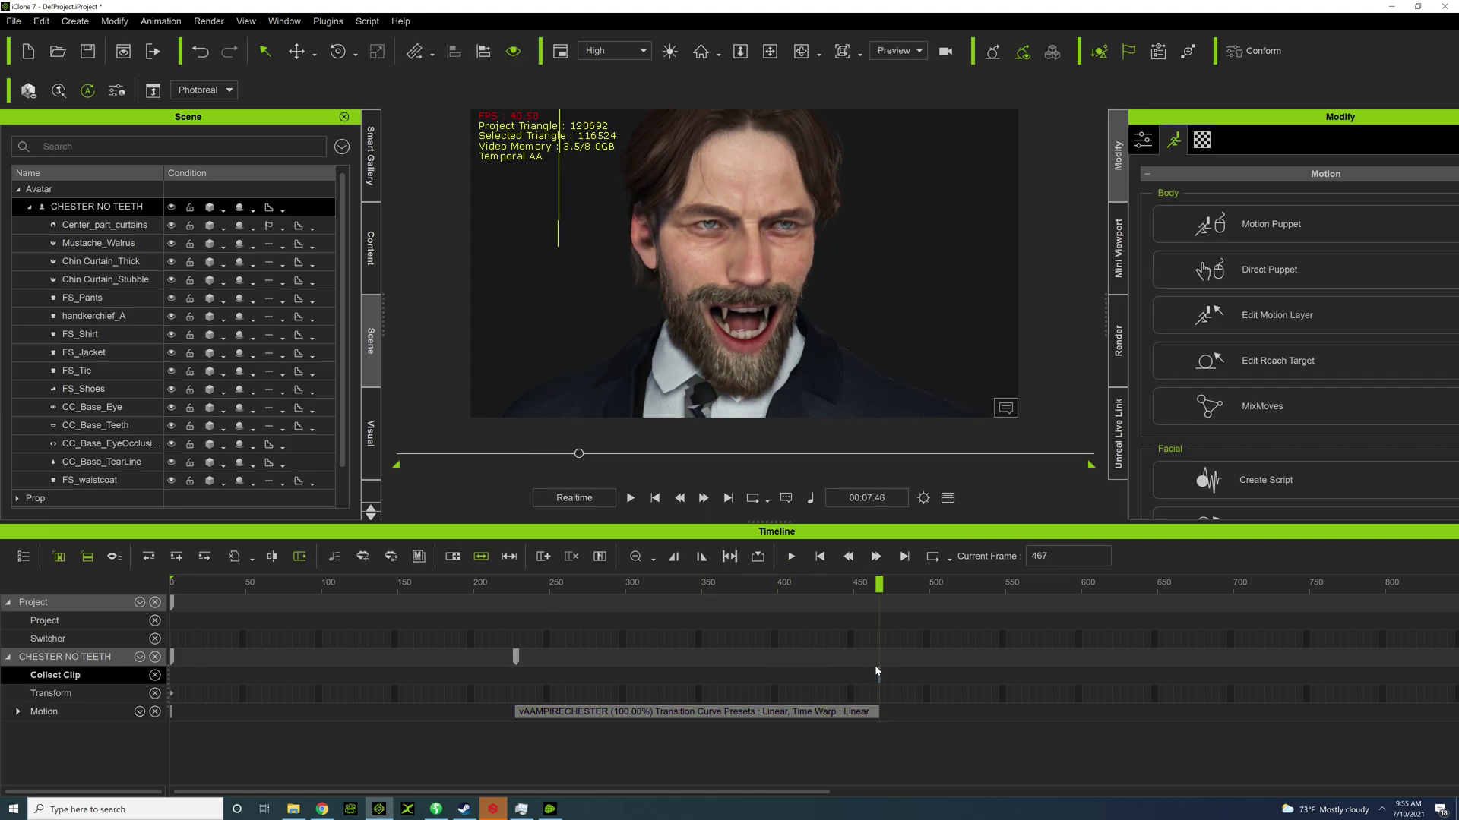
pyautogui.click(723, 561)
pyautogui.click(518, 587)
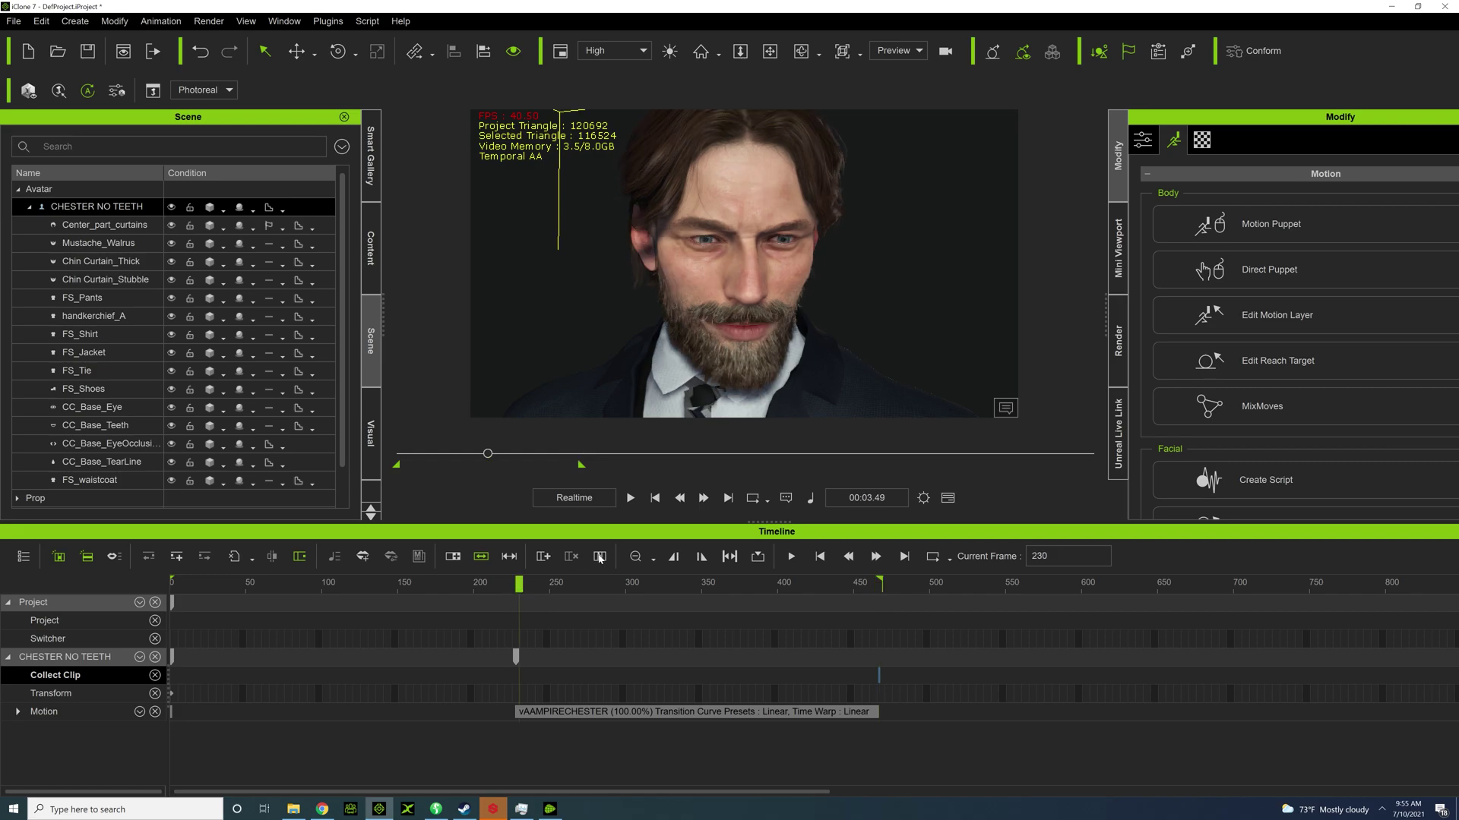
pyautogui.click(673, 557)
# Play the shortened range from frame 231 to preview the fangs emerging, stopping at frame 389.
pyautogui.click(486, 456)
pyautogui.press('space')
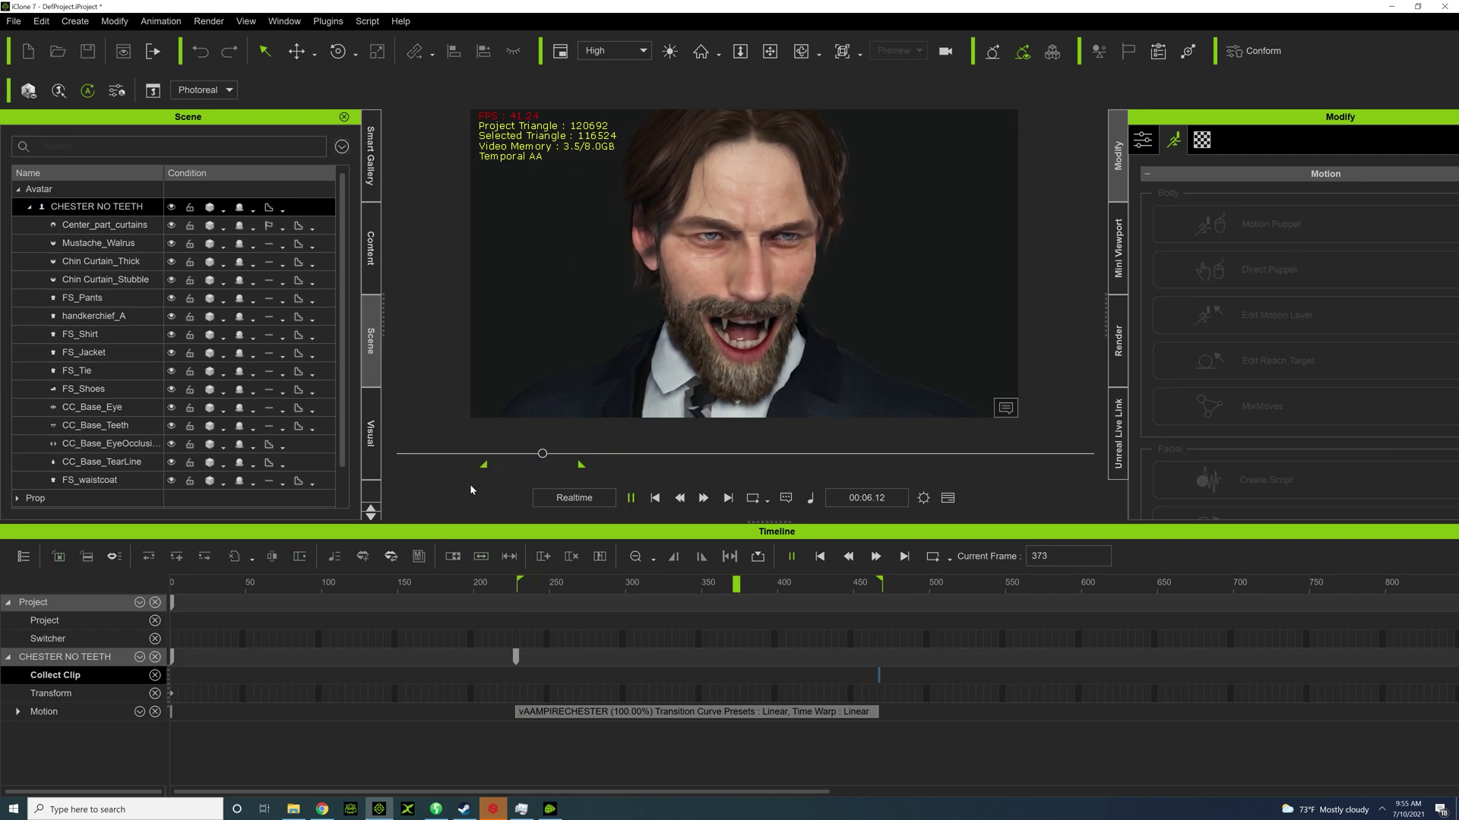
pyautogui.press('space')
# Start an FBX export via File > Export and switch the target tool preset to Unreal.
pyautogui.click(14, 21)
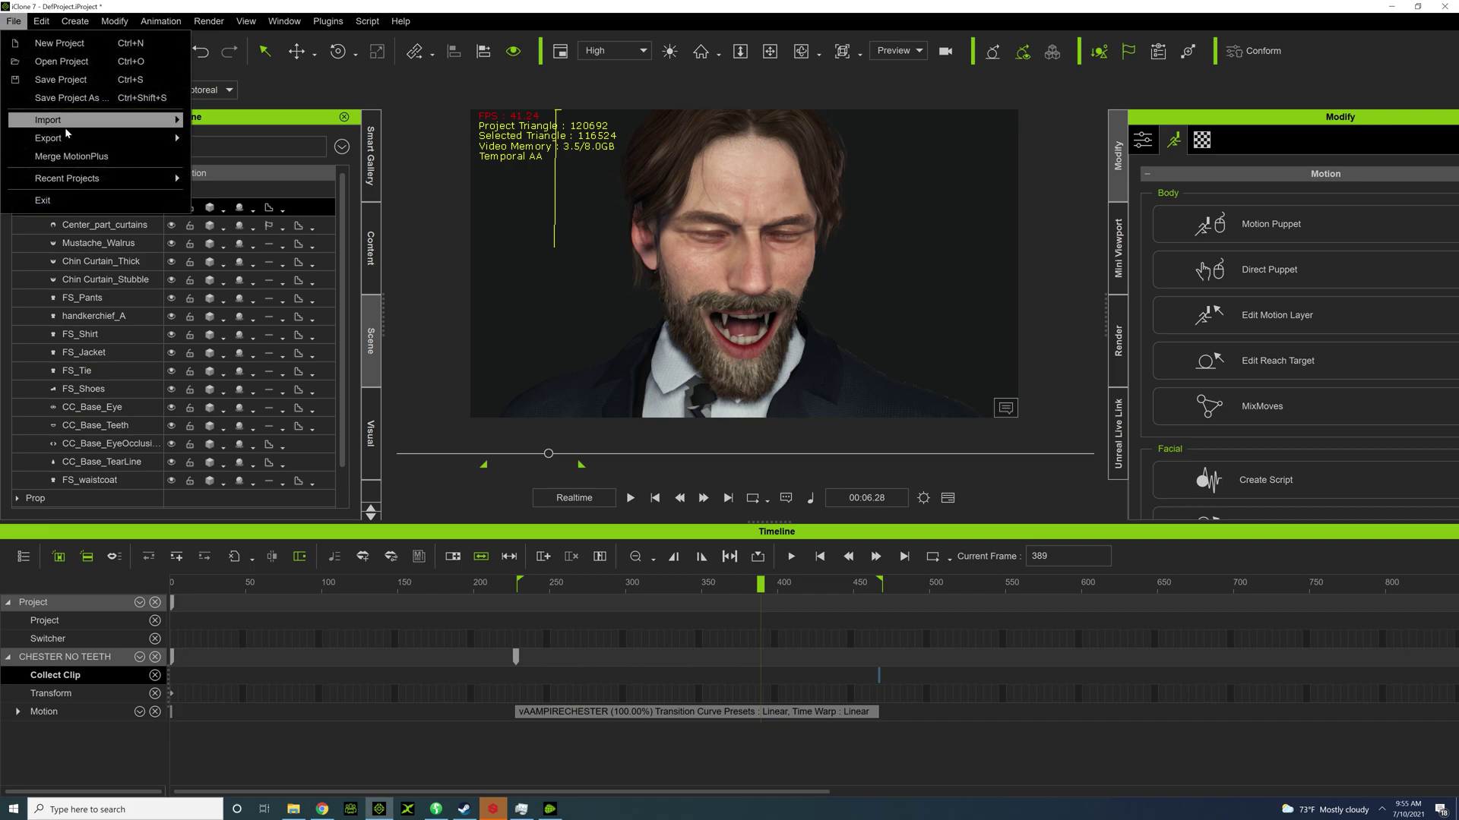
pyautogui.moveTo(152, 139)
pyautogui.click(265, 137)
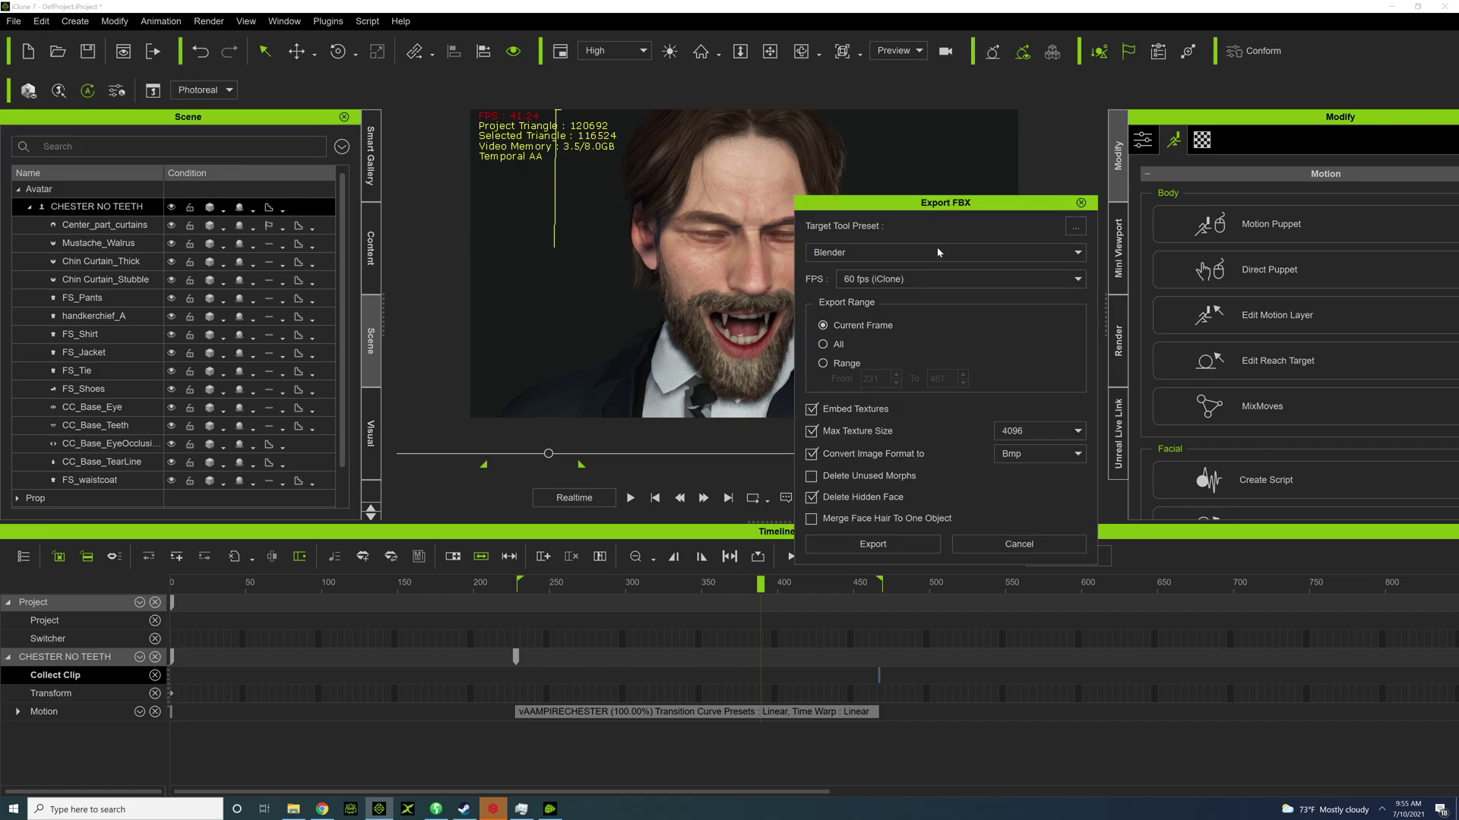
pyautogui.click(914, 257)
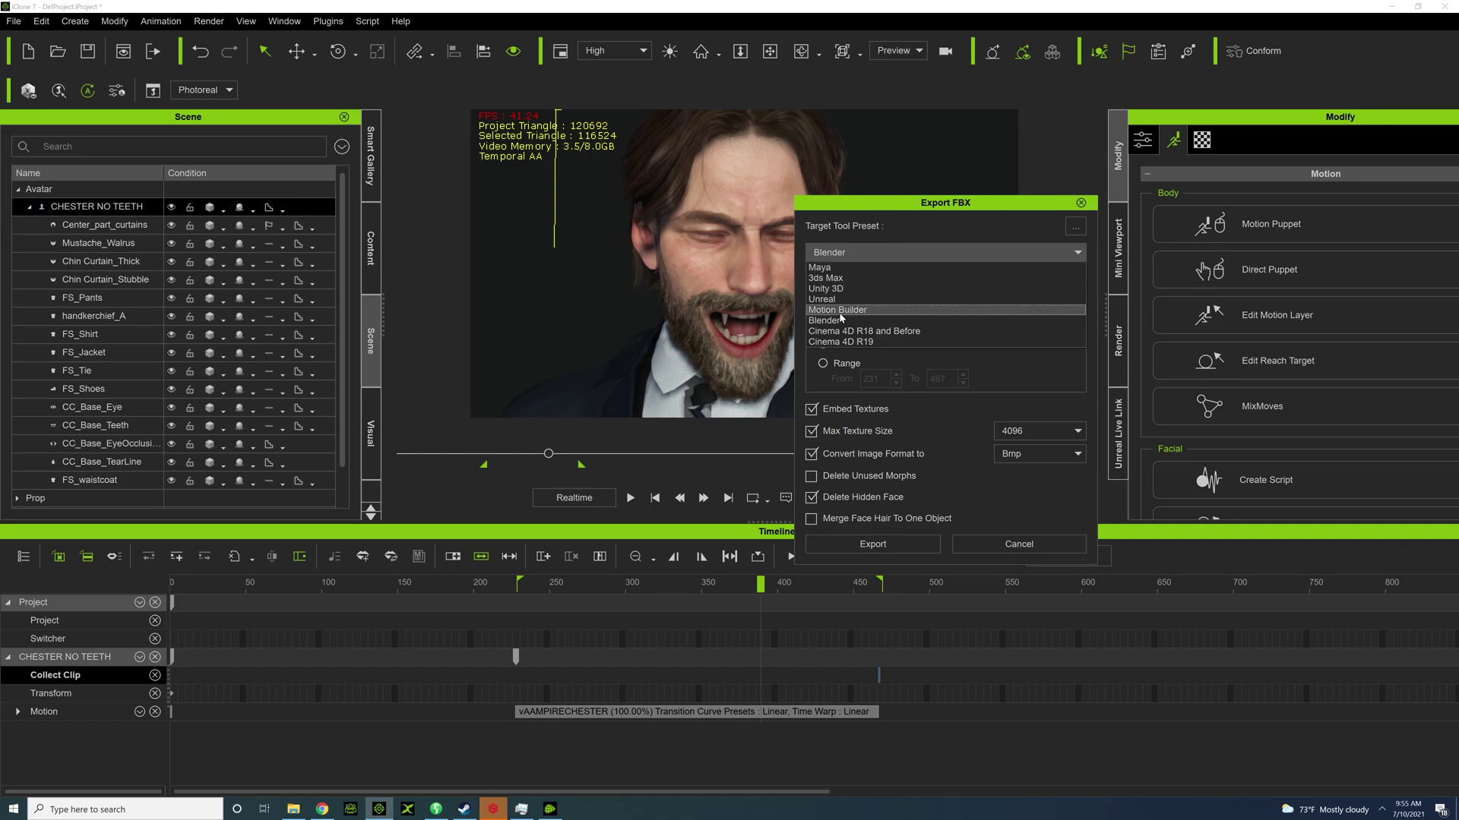
pyautogui.click(822, 299)
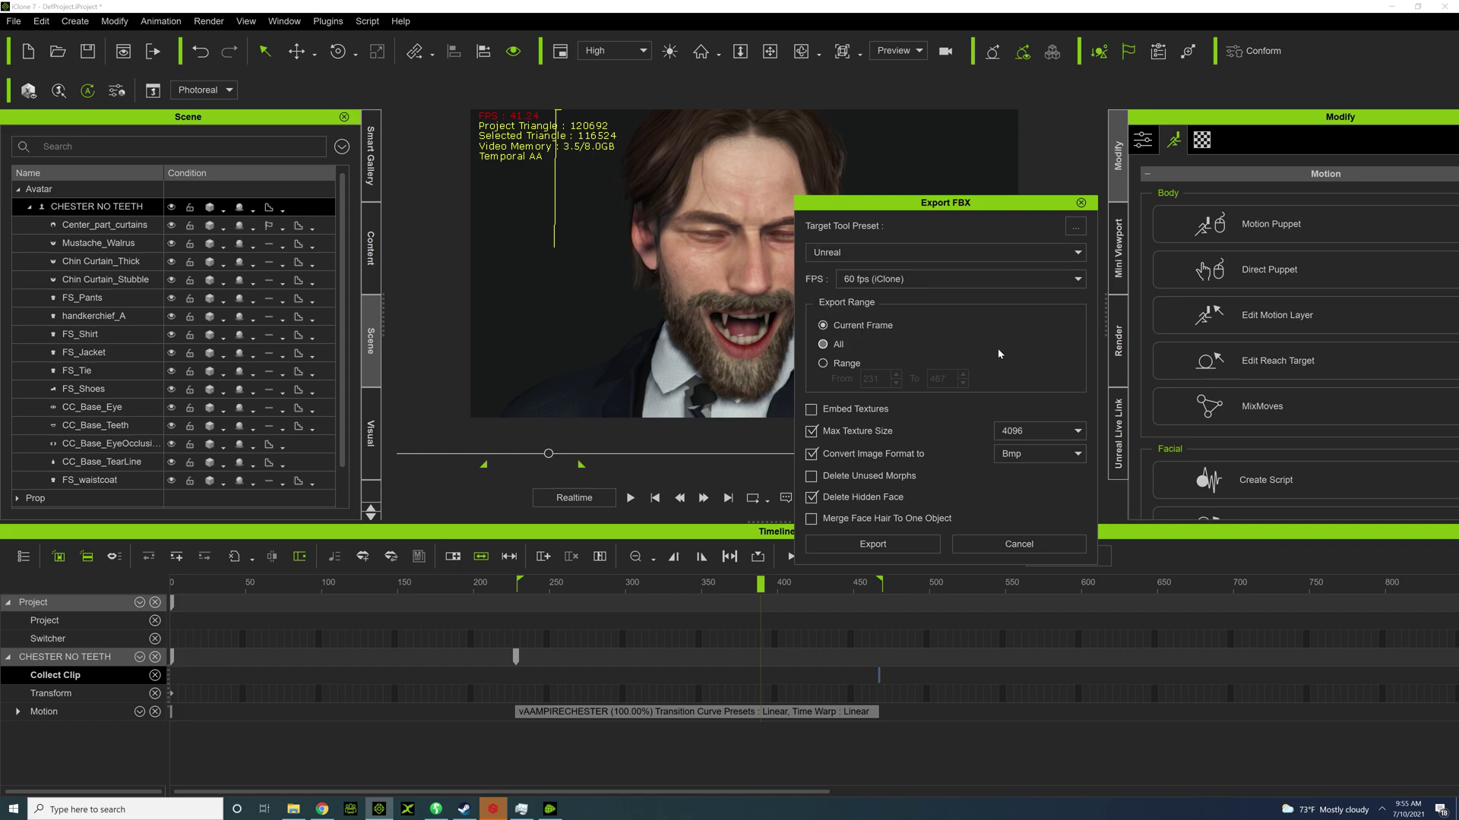
pyautogui.moveTo(930, 209); pyautogui.dragTo(1112, 139)
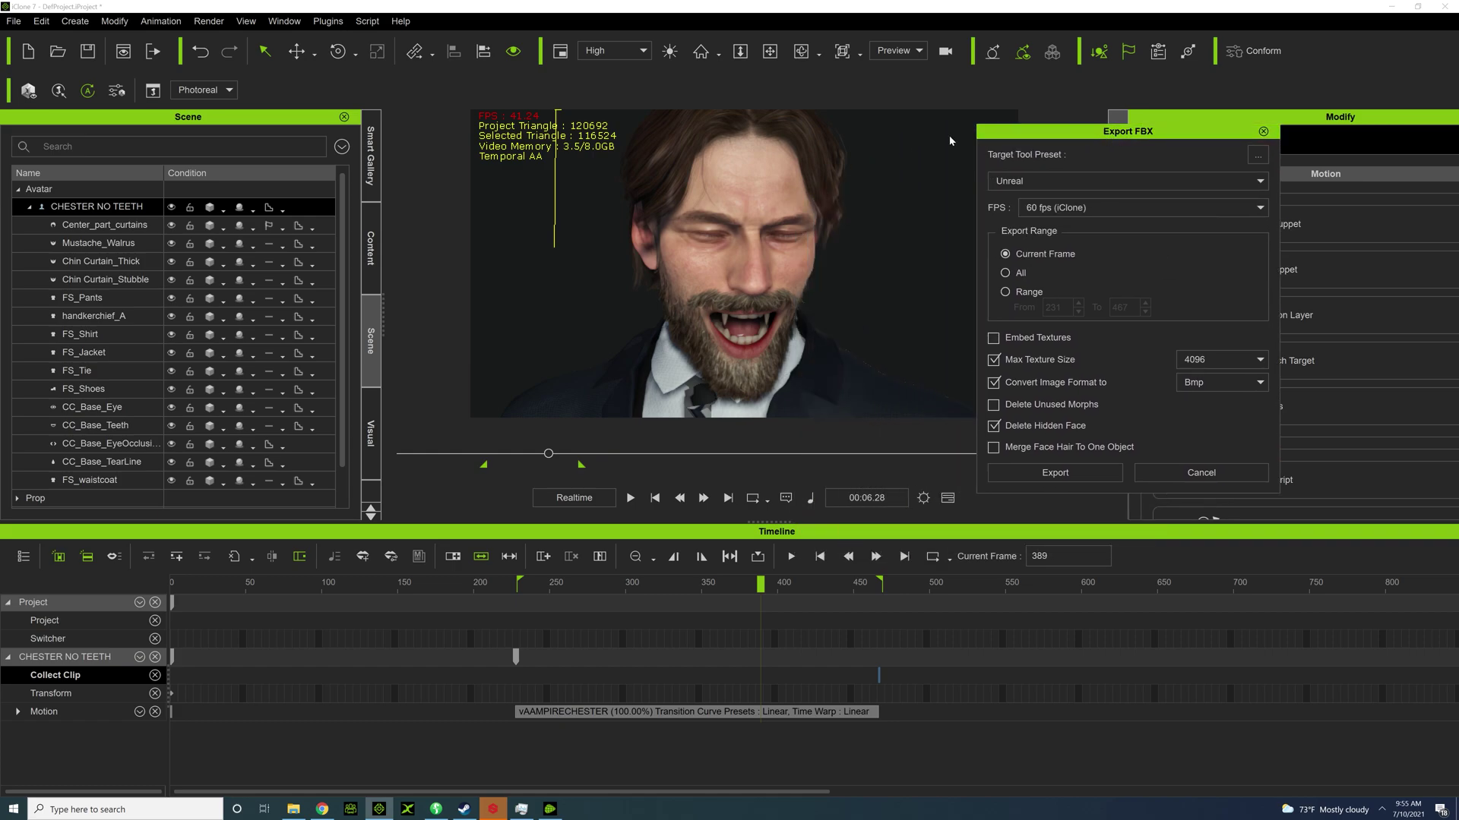